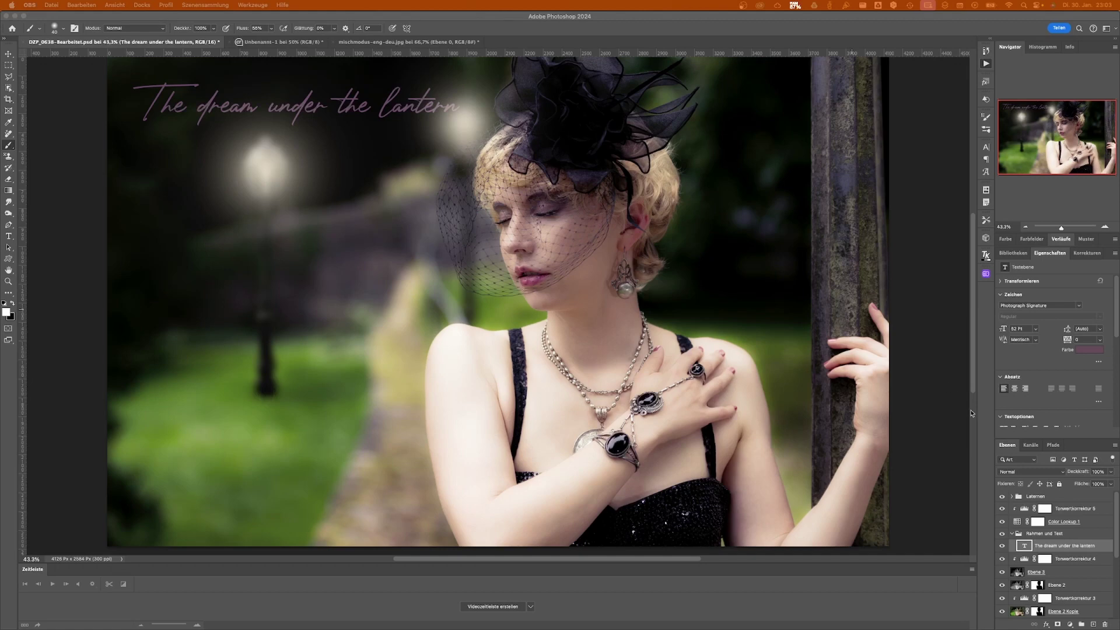
Step: Bring Photoshop to the front and toggle the title text layer's visibility off and on
click(1001, 546)
click(1001, 546)
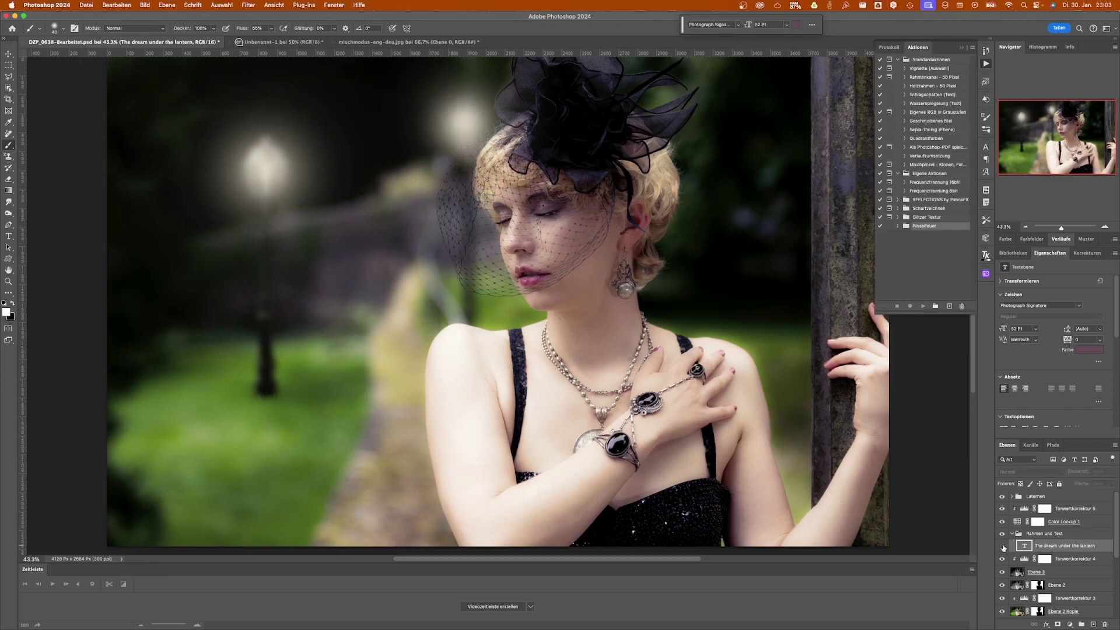
click(1002, 545)
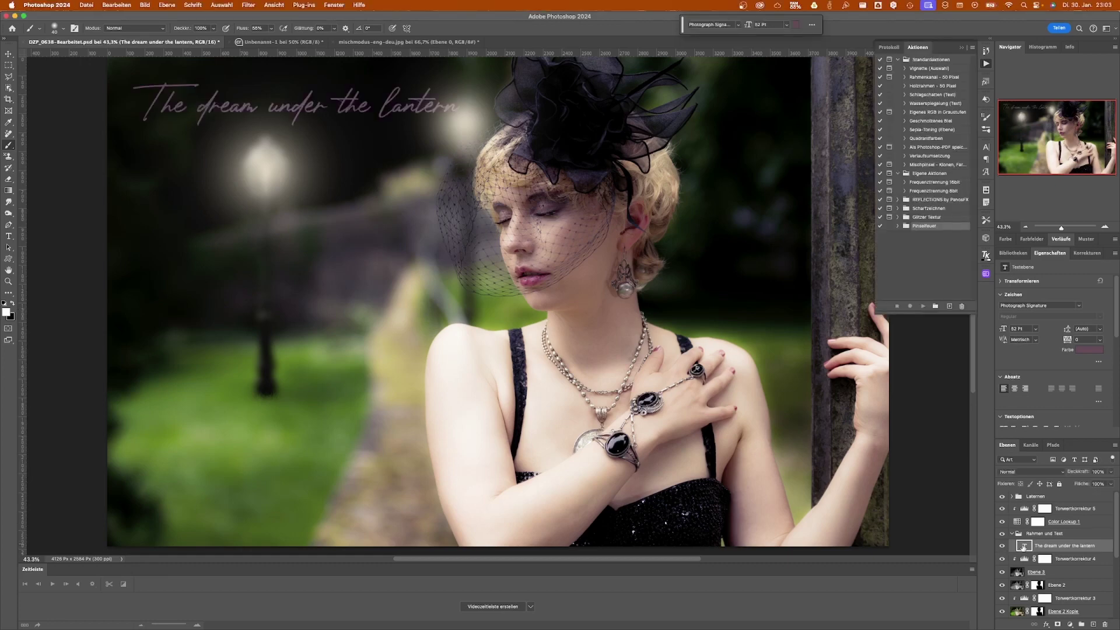
Step: Preview purple neon, red-blue and pink glow style presets on the title, then discard them
double_click(1105, 547)
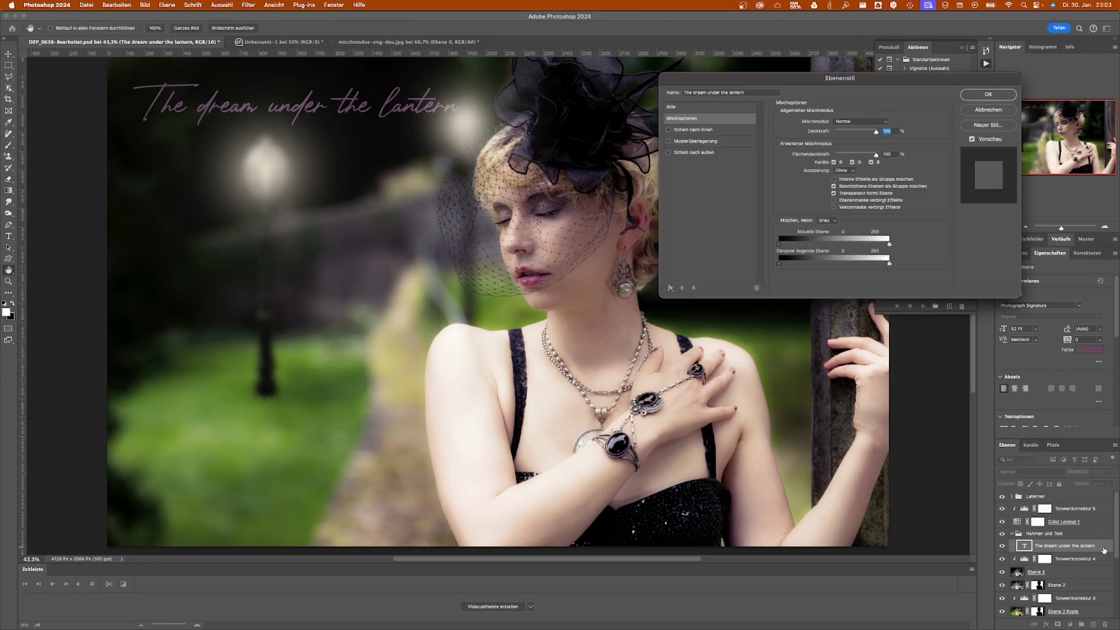
click(716, 108)
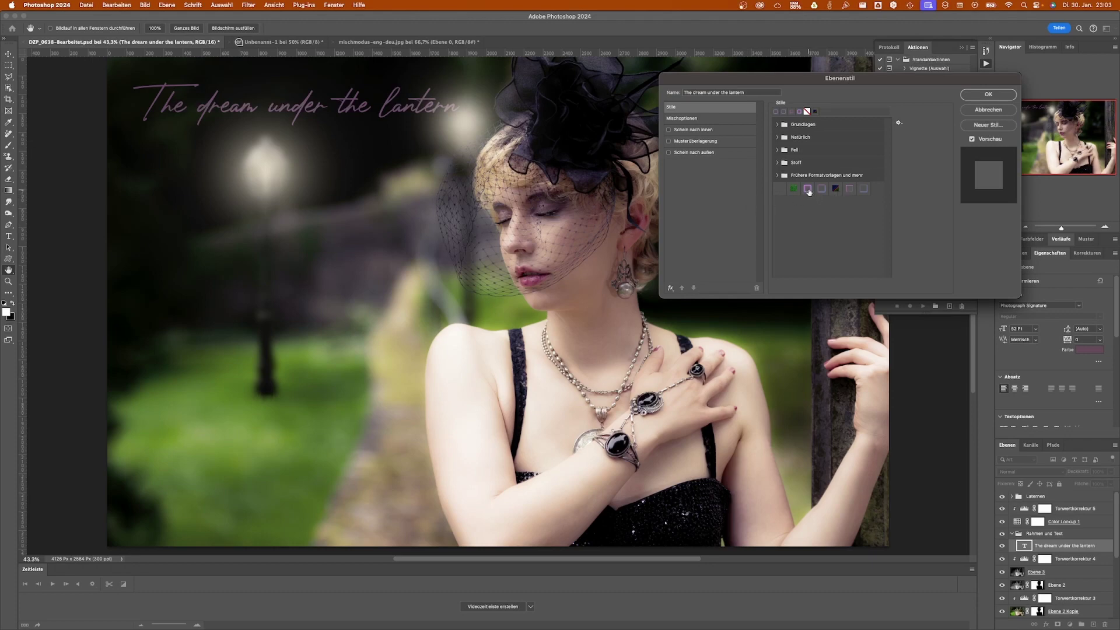
click(808, 189)
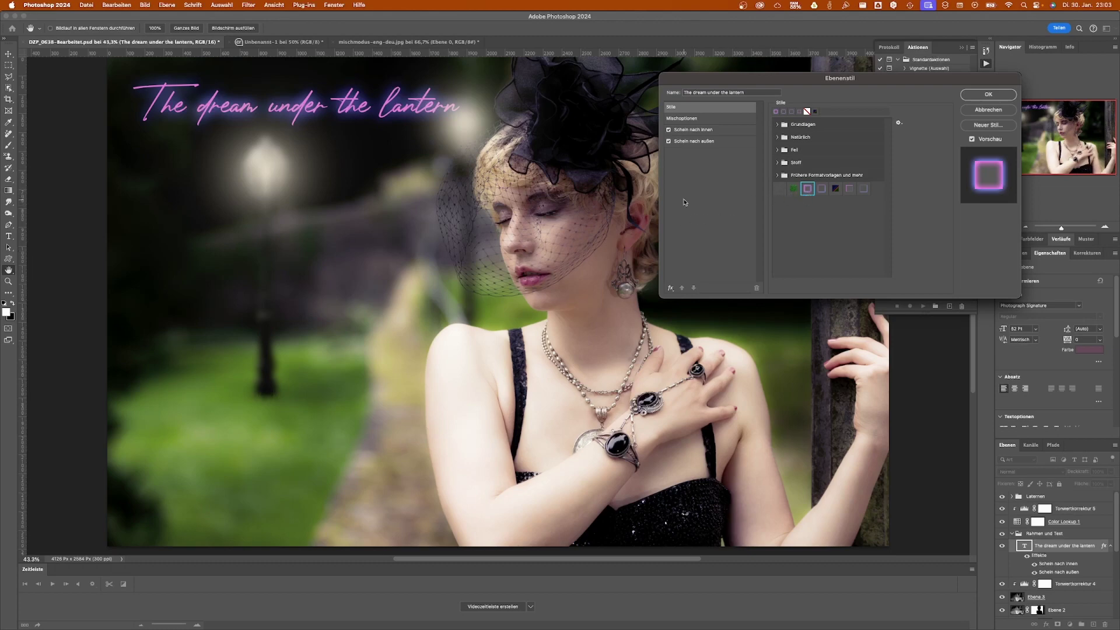
click(822, 189)
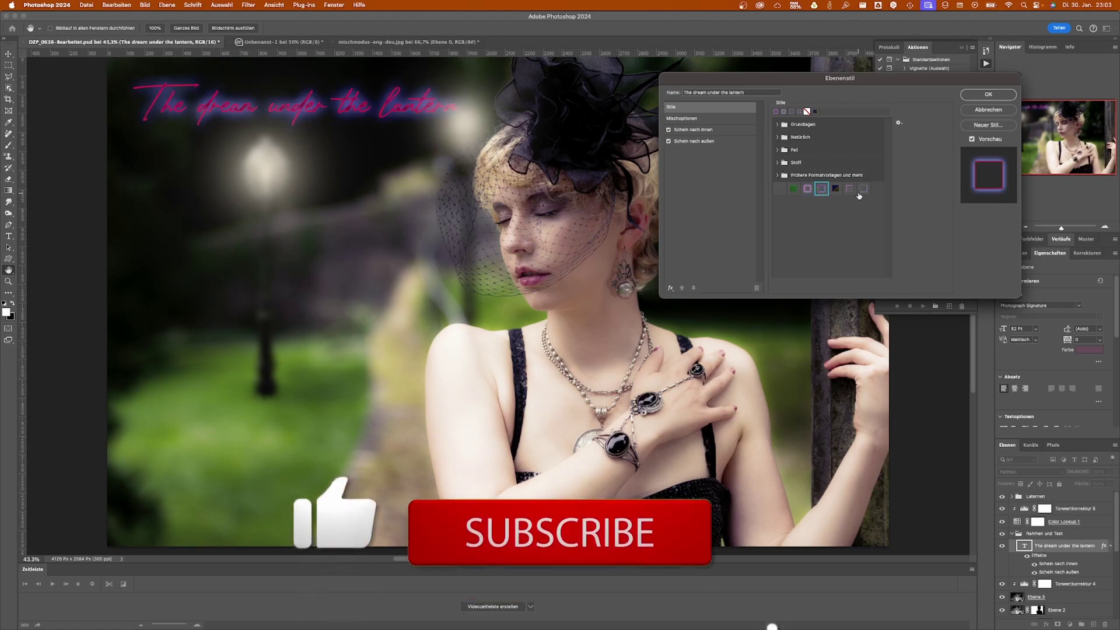
click(849, 188)
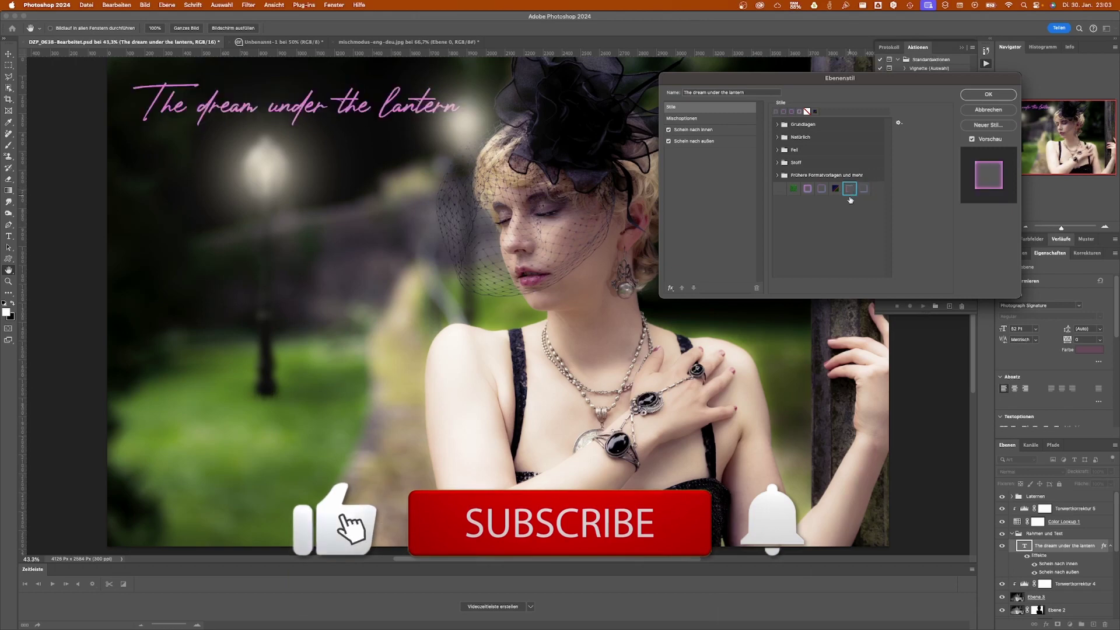
click(807, 188)
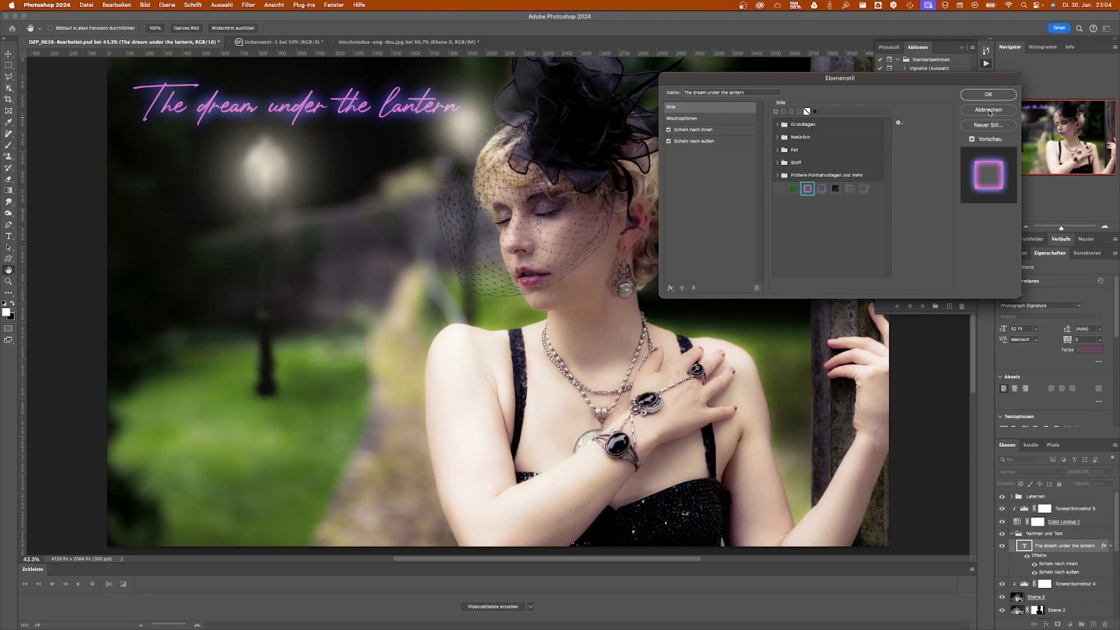
click(987, 110)
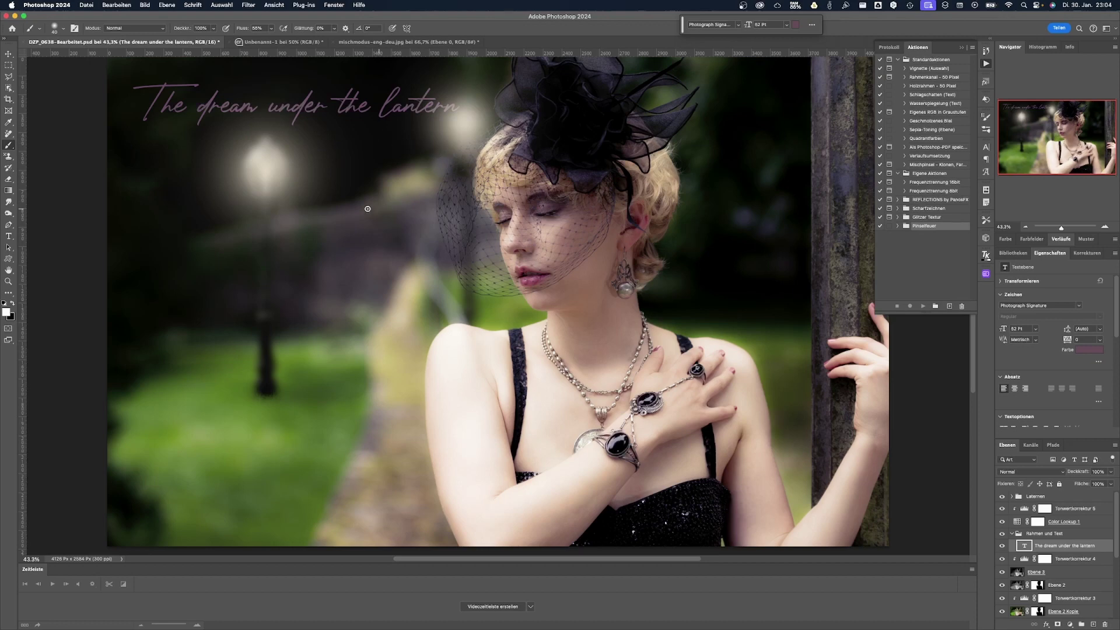
Step: Switch to the untitled canvas and review New-document settings with Black background, without creating one
click(277, 42)
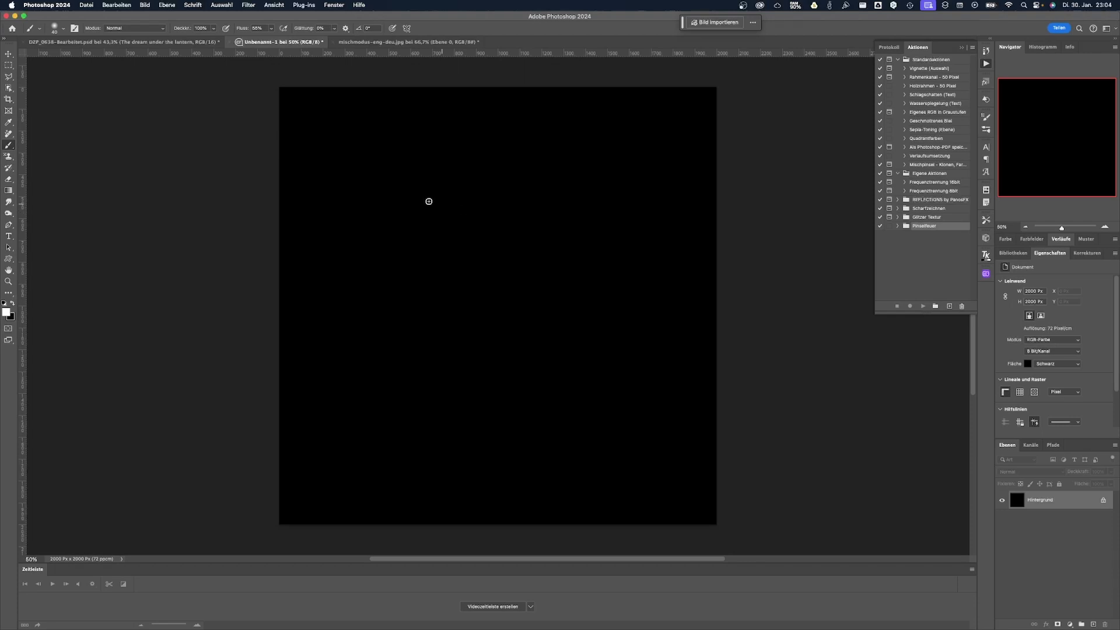
click(91, 7)
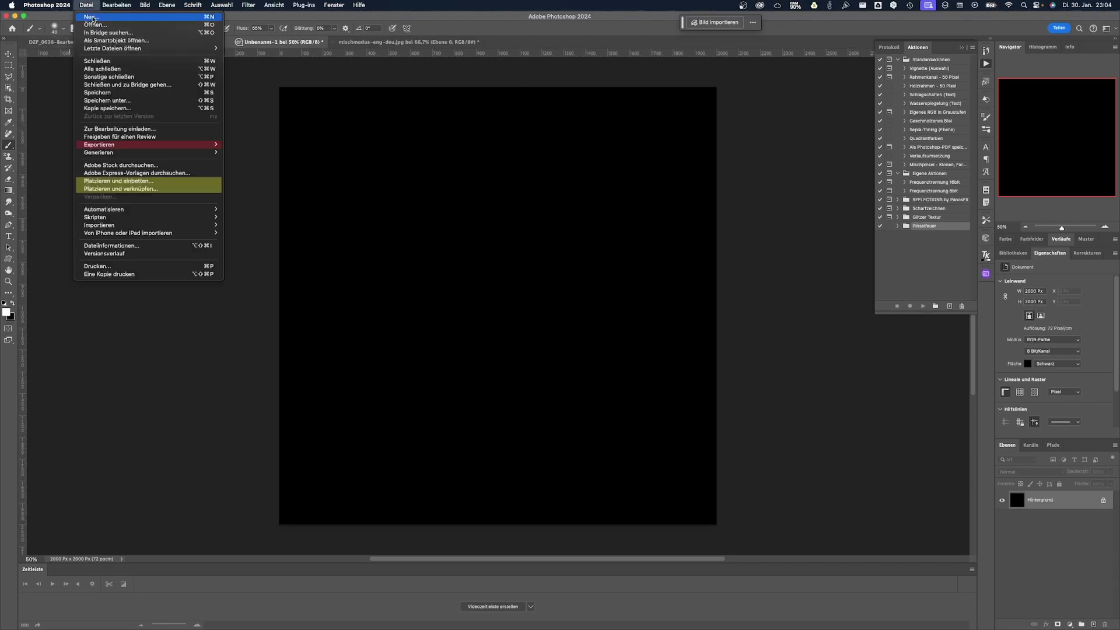
click(96, 19)
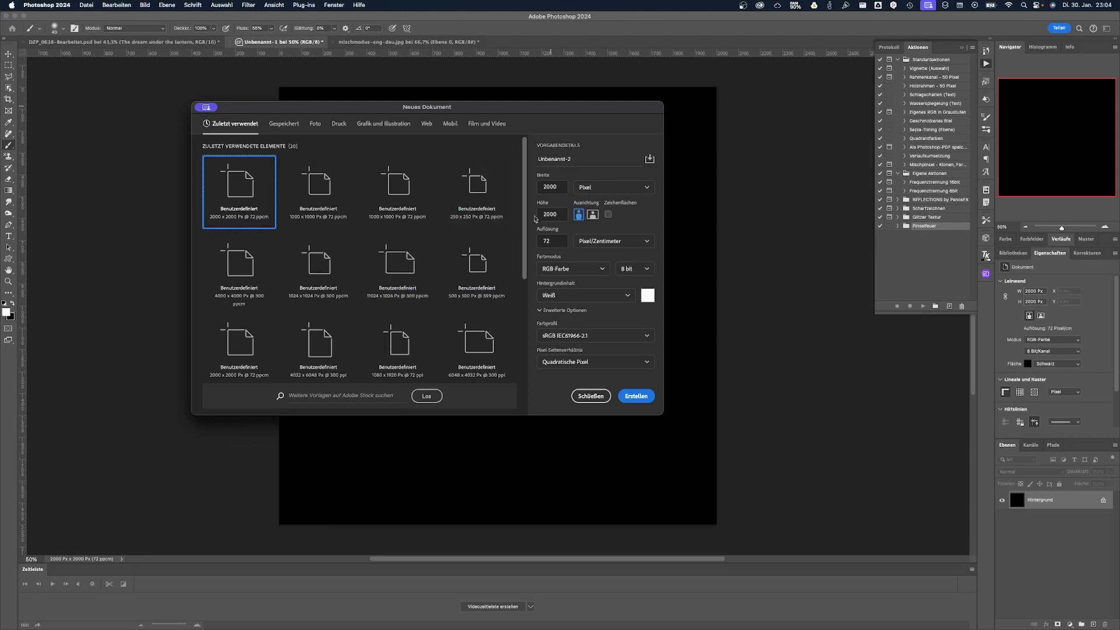
click(628, 297)
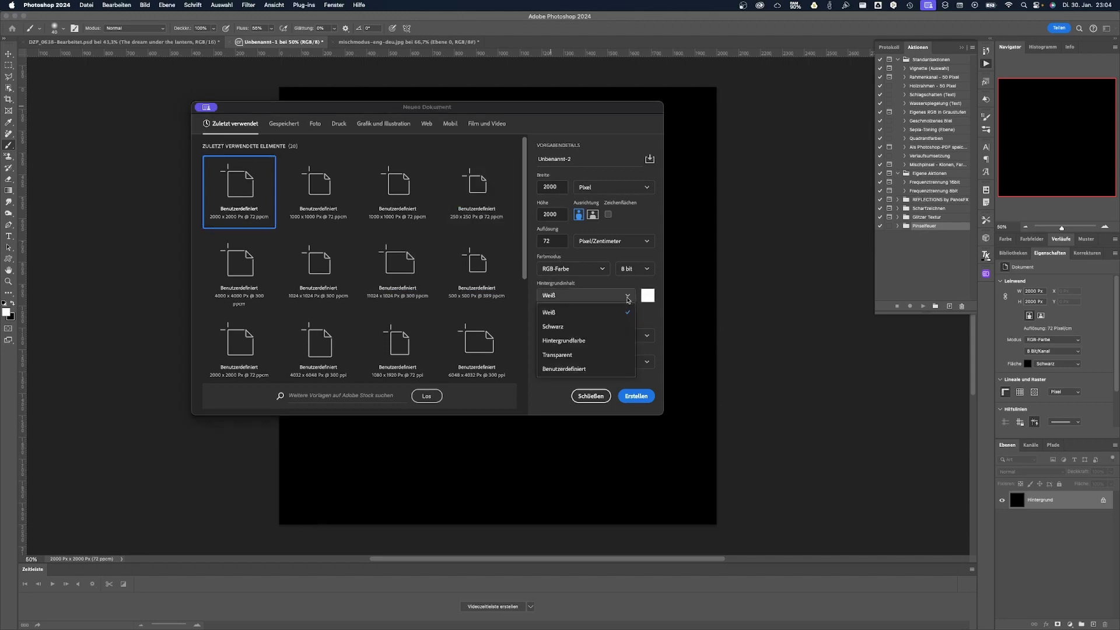
click(564, 328)
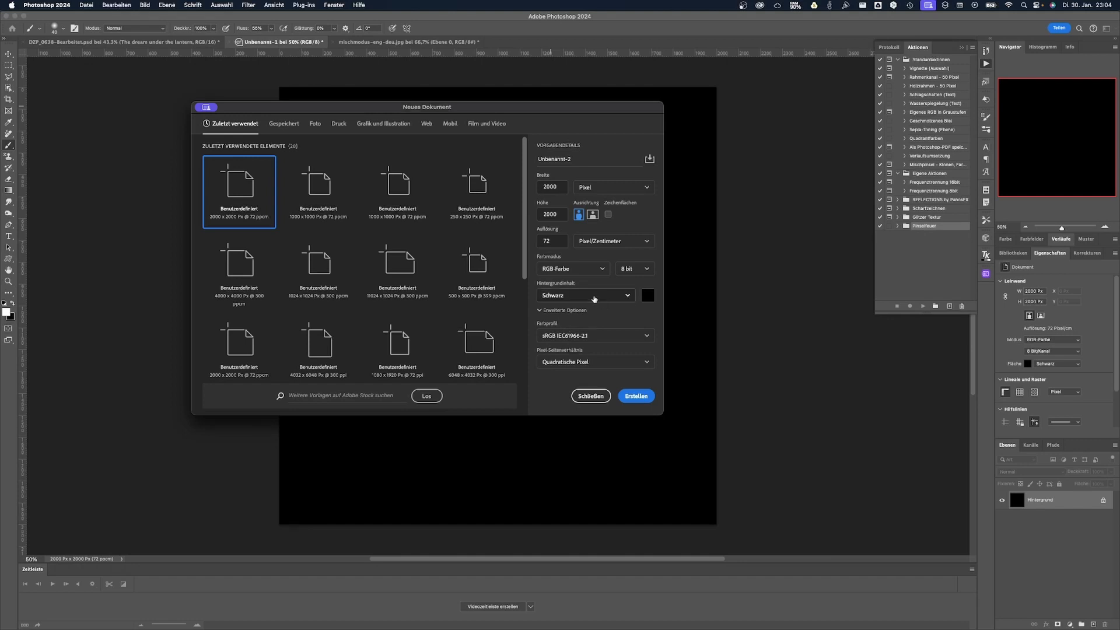
click(596, 396)
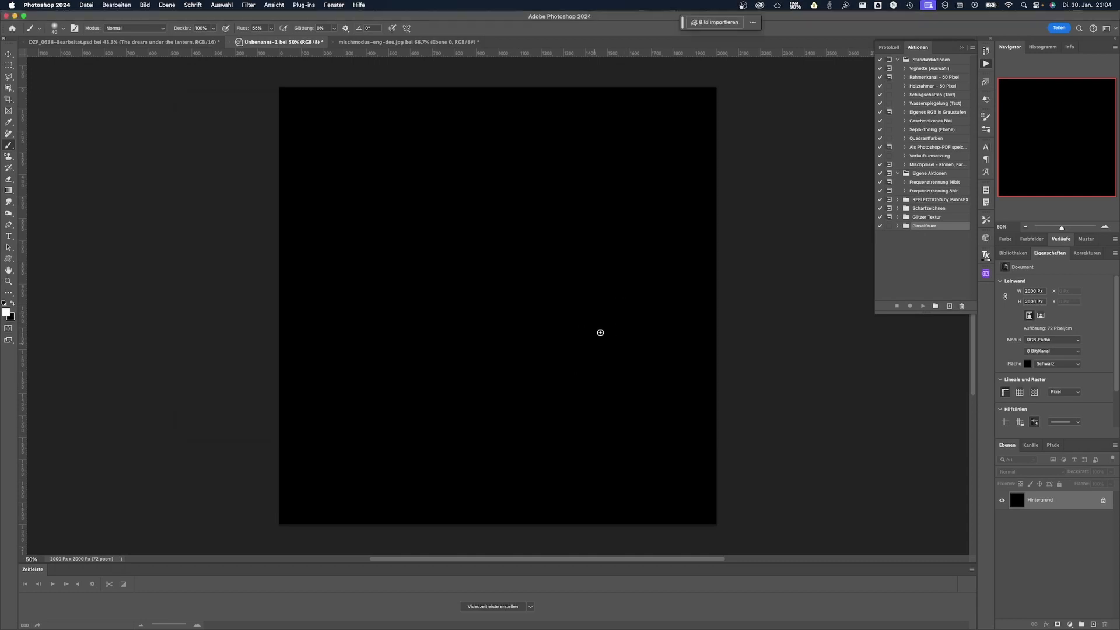
click(898, 226)
Step: Play the Pinselfeuer action, then step through Farbfüllung 1, Ebene 1 and Verlaufsumsetzung 1
click(921, 235)
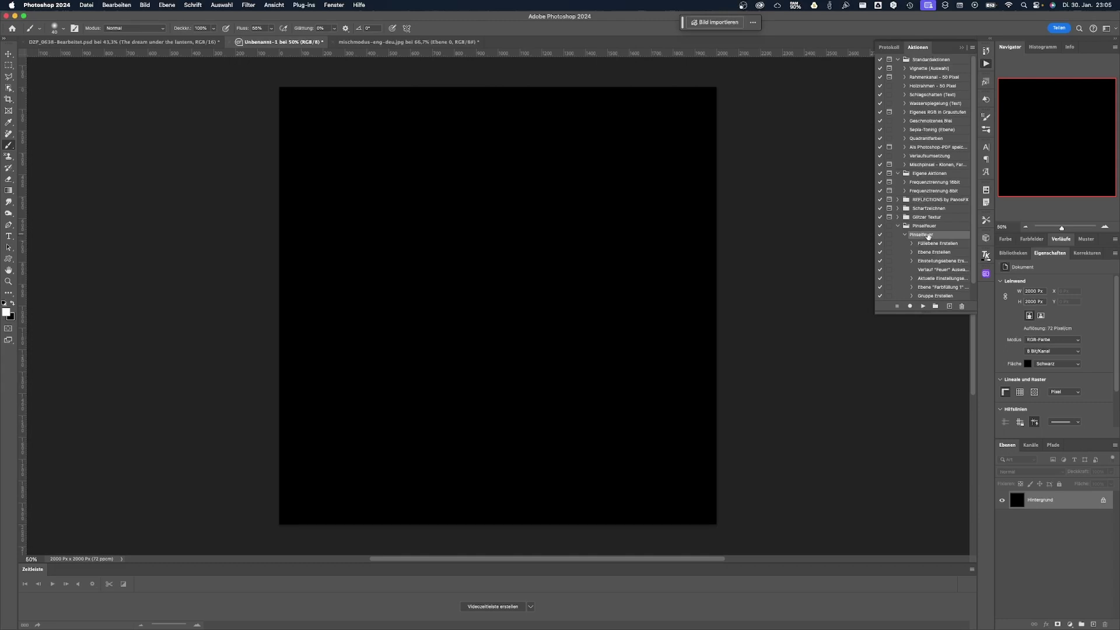
click(922, 306)
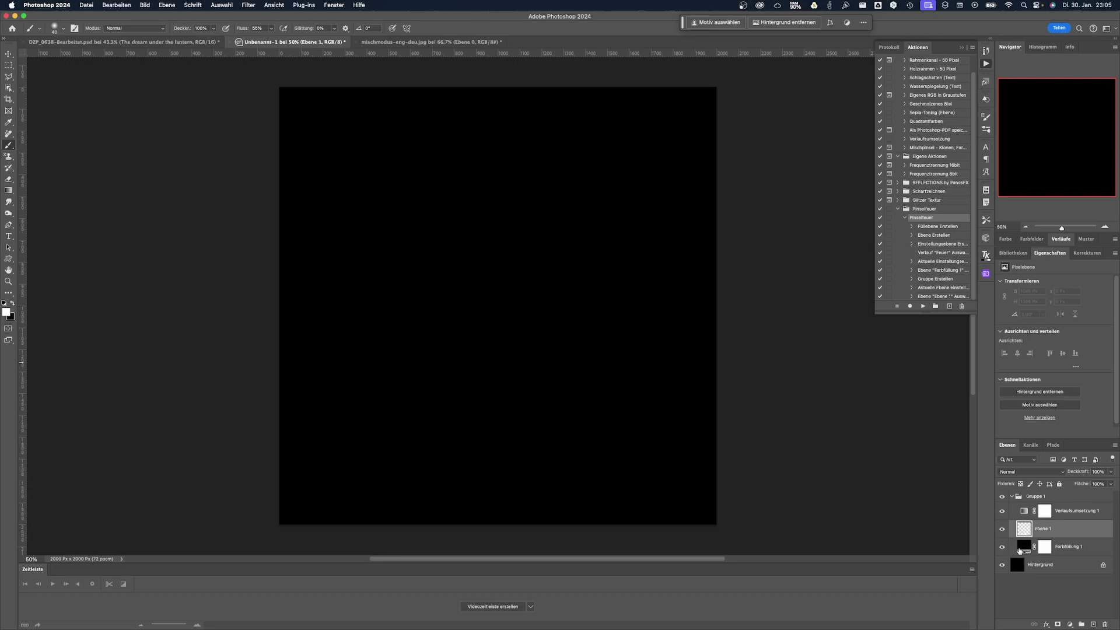
click(1022, 548)
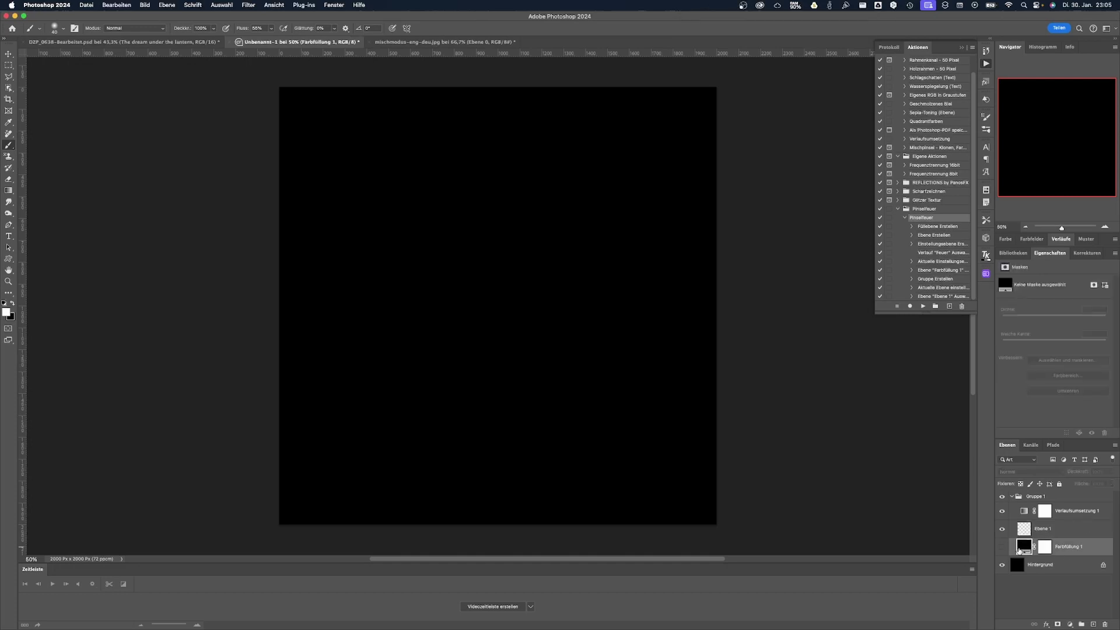
click(1024, 532)
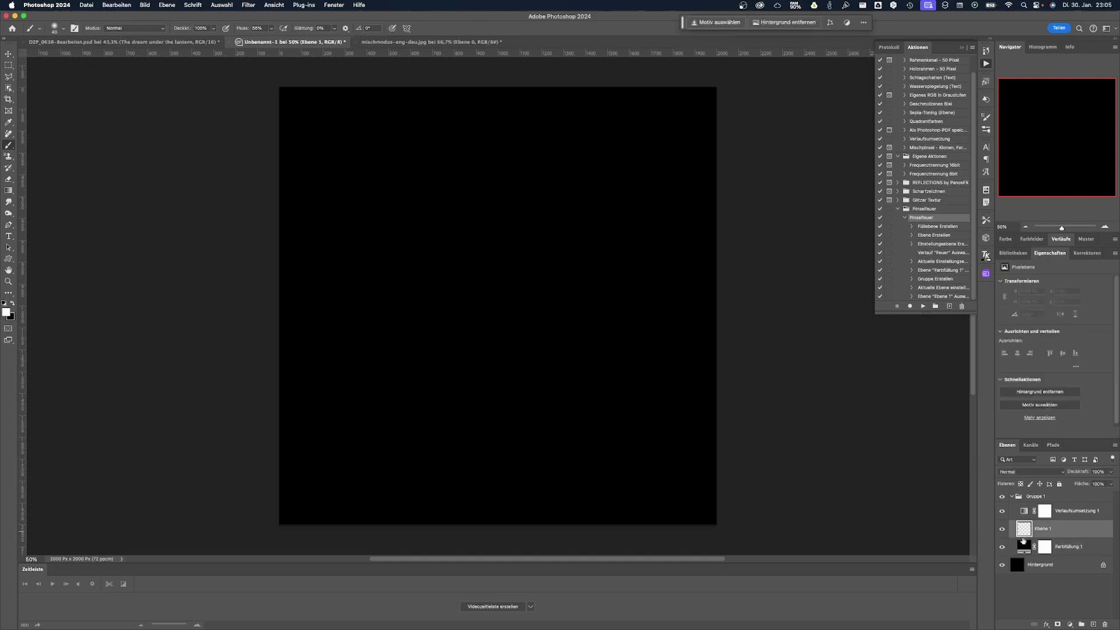
click(1027, 513)
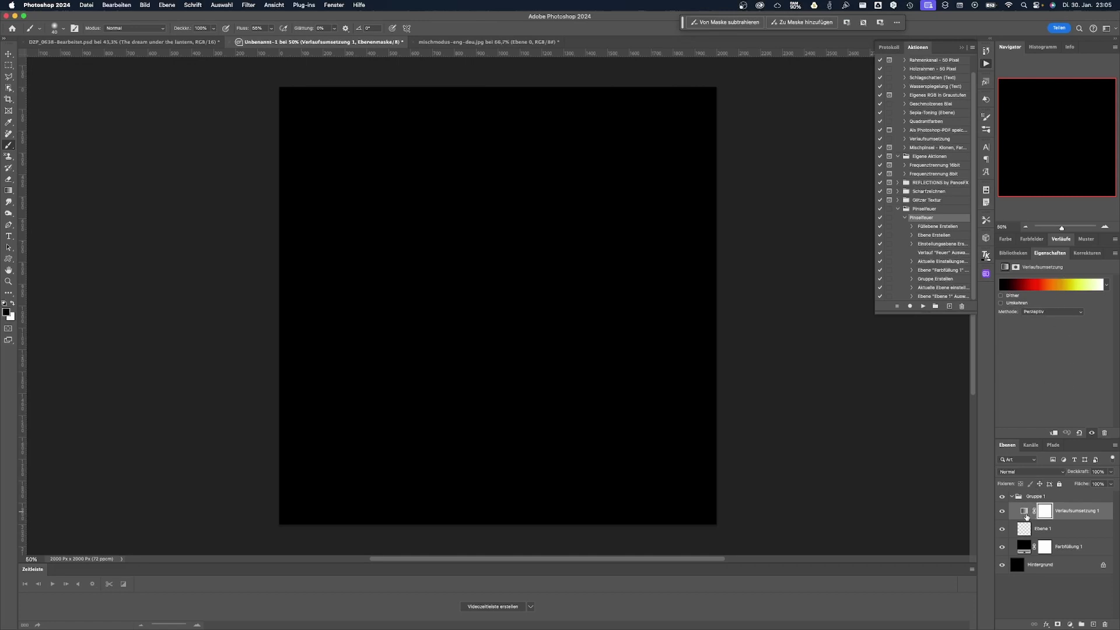
Step: Shift the fire gradient's yellow and red colour stops slightly toward the bright end and apply
click(1061, 286)
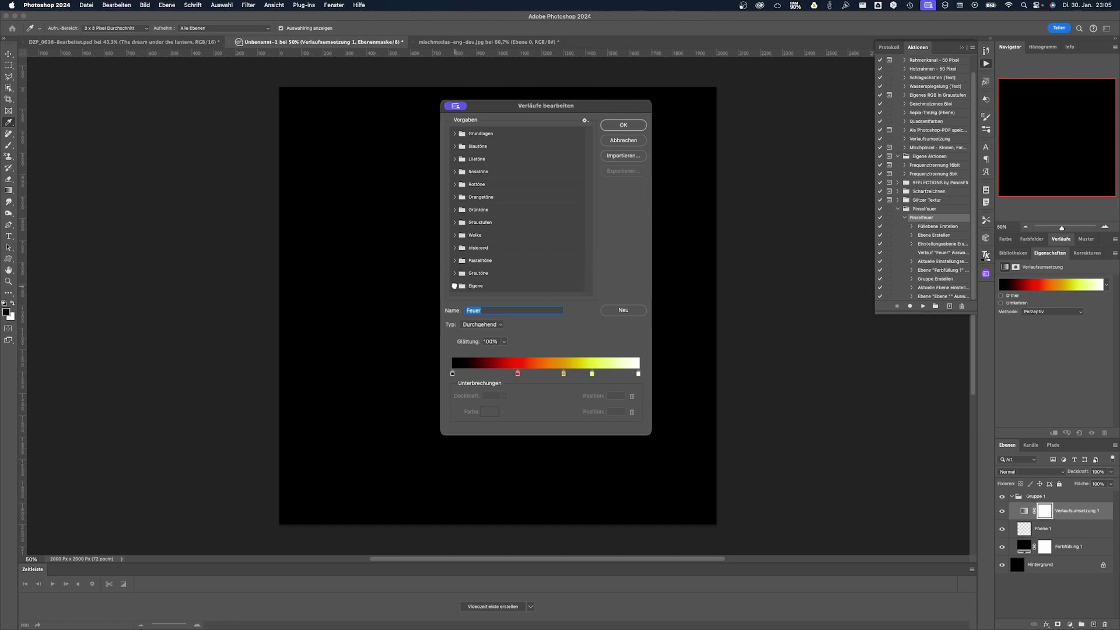
click(455, 285)
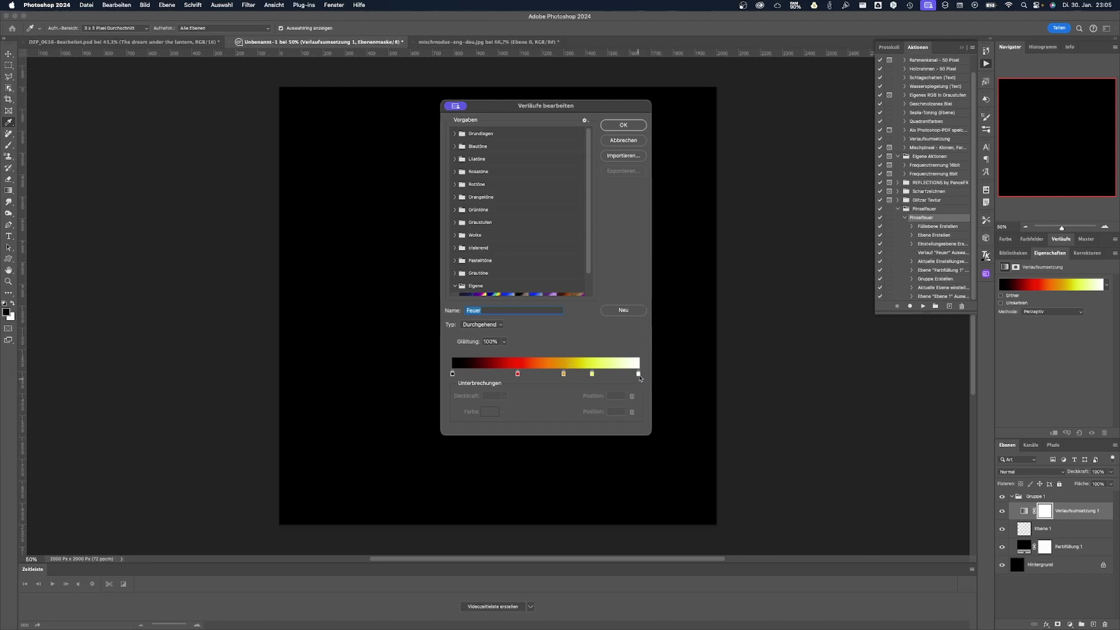
mouse_move(592, 374)
mouse_down()
mouse_move(611, 375)
mouse_move(548, 374)
mouse_move(628, 374)
mouse_move(523, 371)
mouse_up()
click(507, 371)
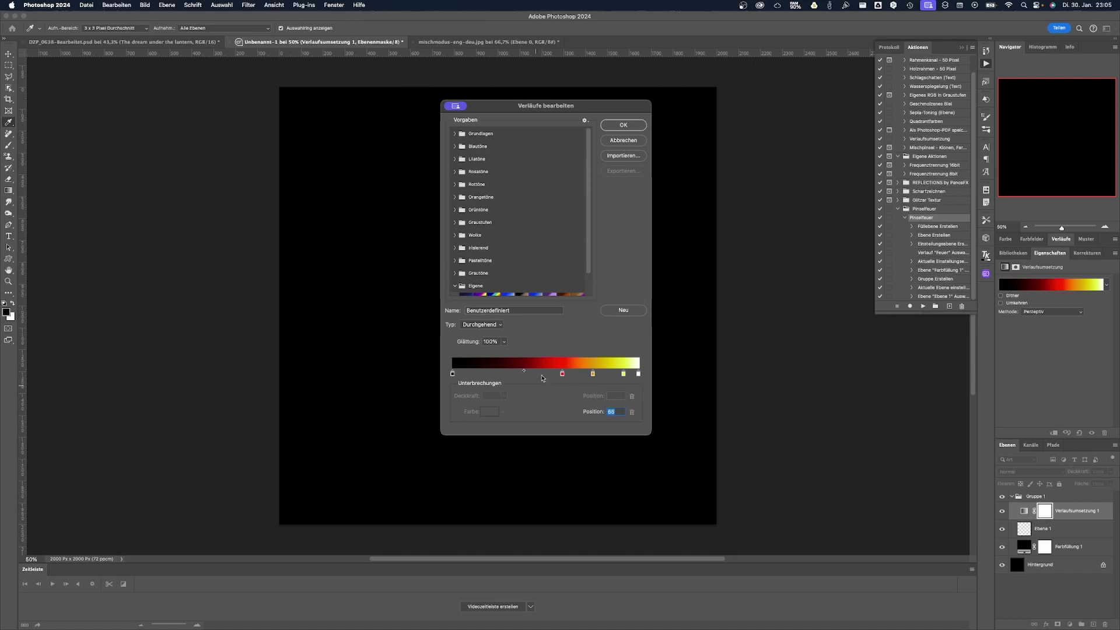
click(623, 125)
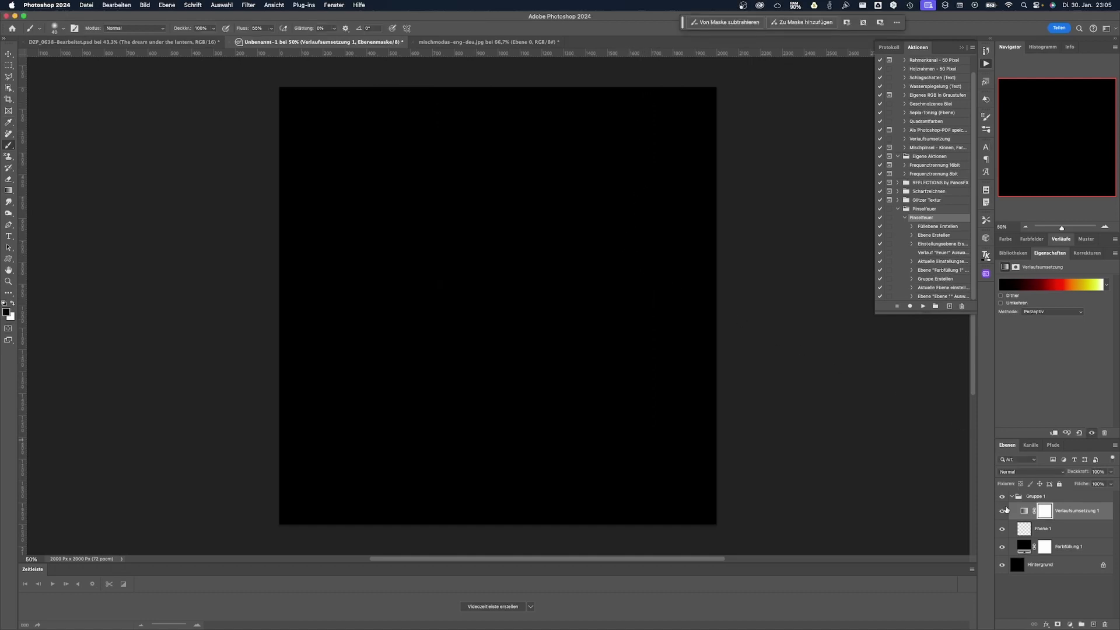
Step: On Ebene 1, paint several parallel orange-red fire strokes curving toward the lower left
click(1024, 531)
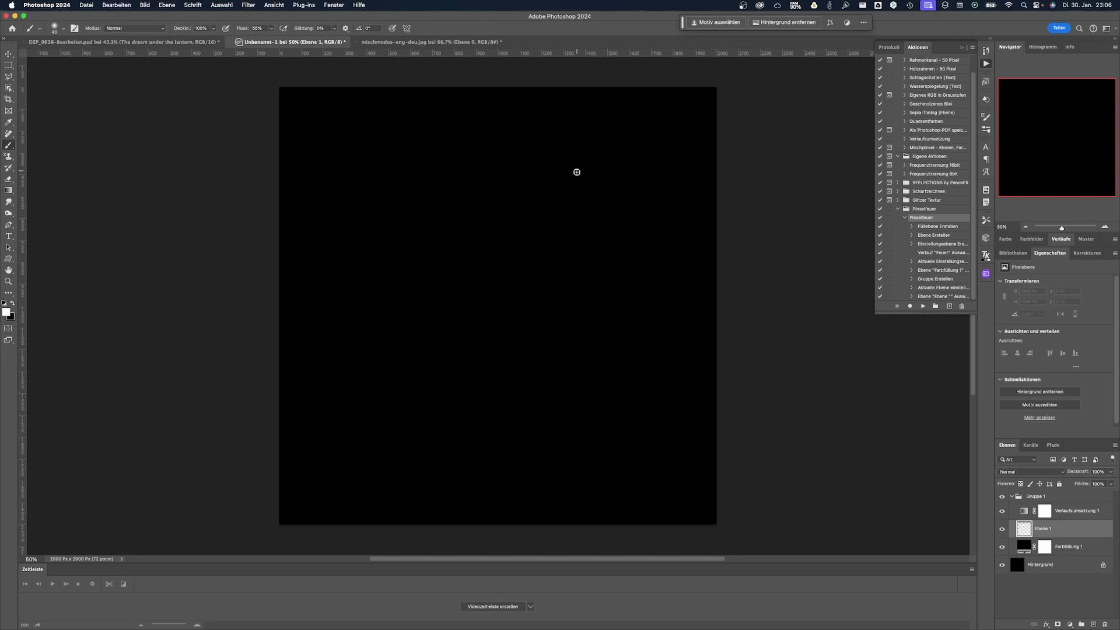
mouse_move(547, 202)
mouse_down()
mouse_move(528, 262)
mouse_move(495, 299)
mouse_up()
drag(544, 220, 444, 331)
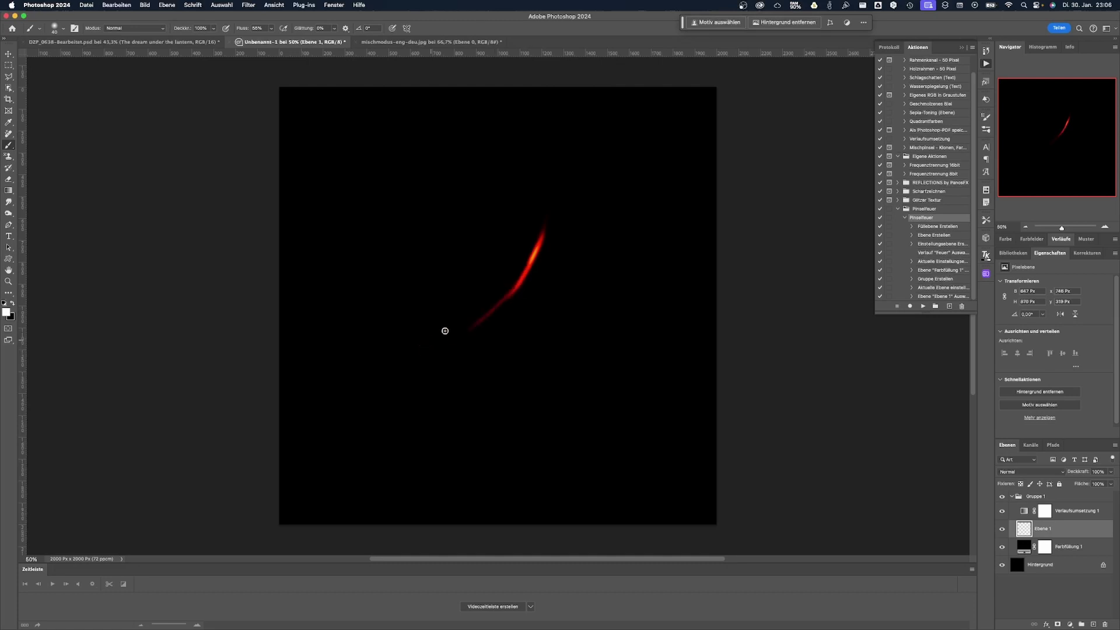
drag(537, 223, 405, 351)
drag(542, 215, 419, 328)
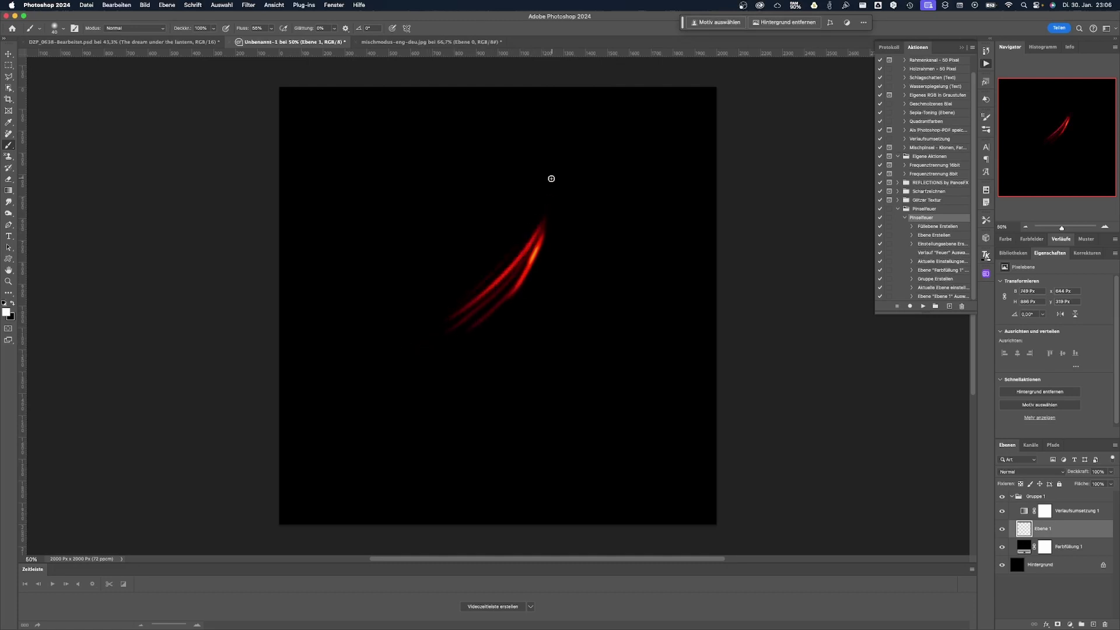
drag(551, 178, 387, 354)
drag(542, 192, 385, 364)
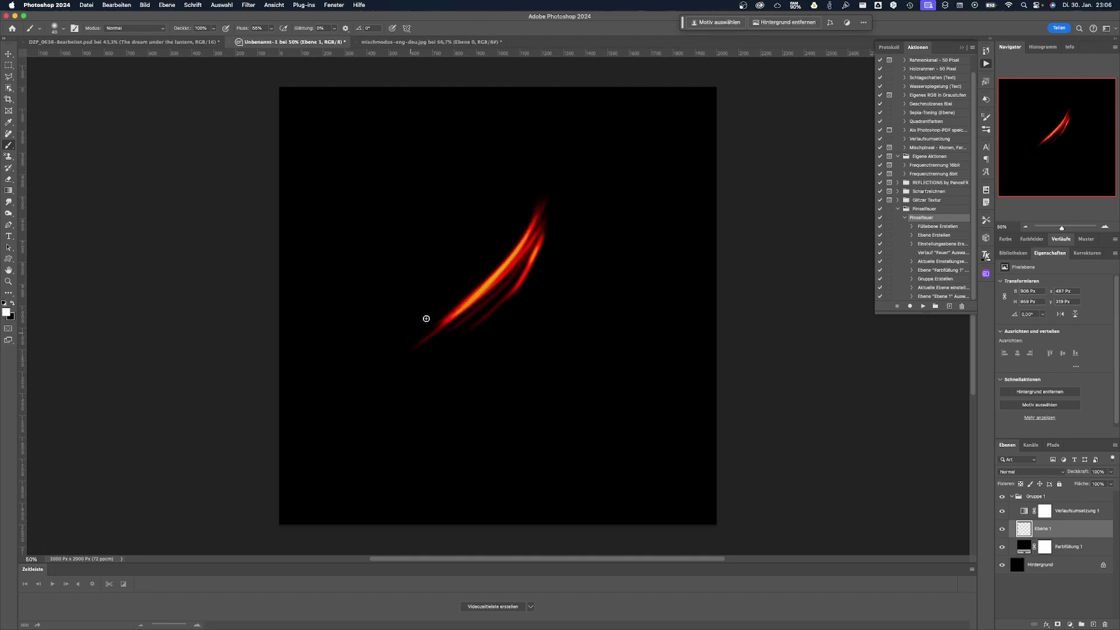
drag(535, 190, 415, 346)
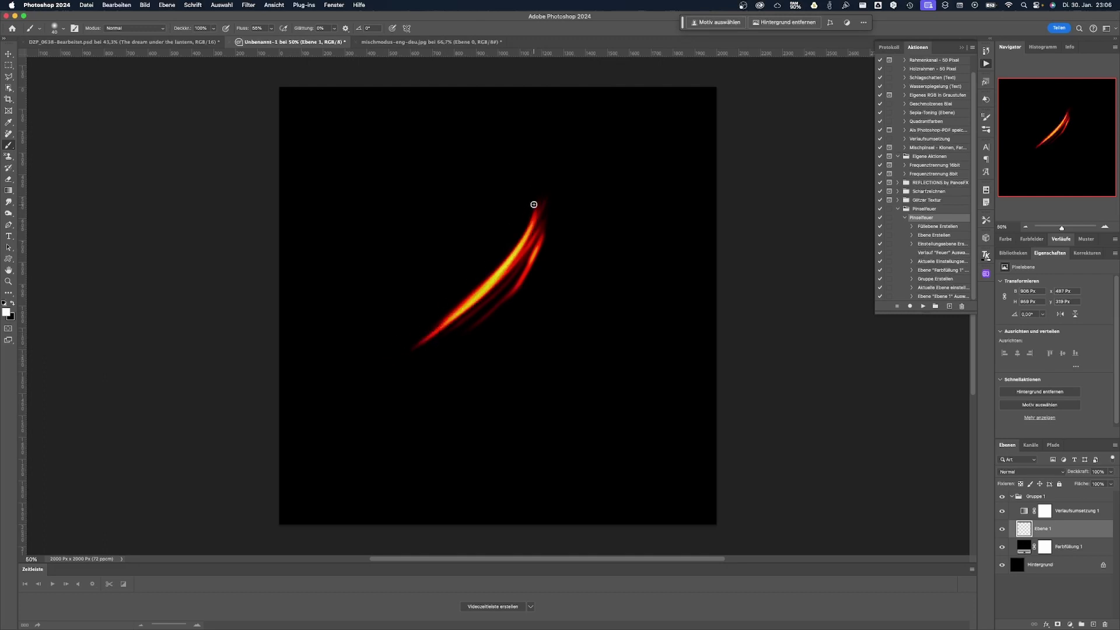
drag(533, 204, 394, 343)
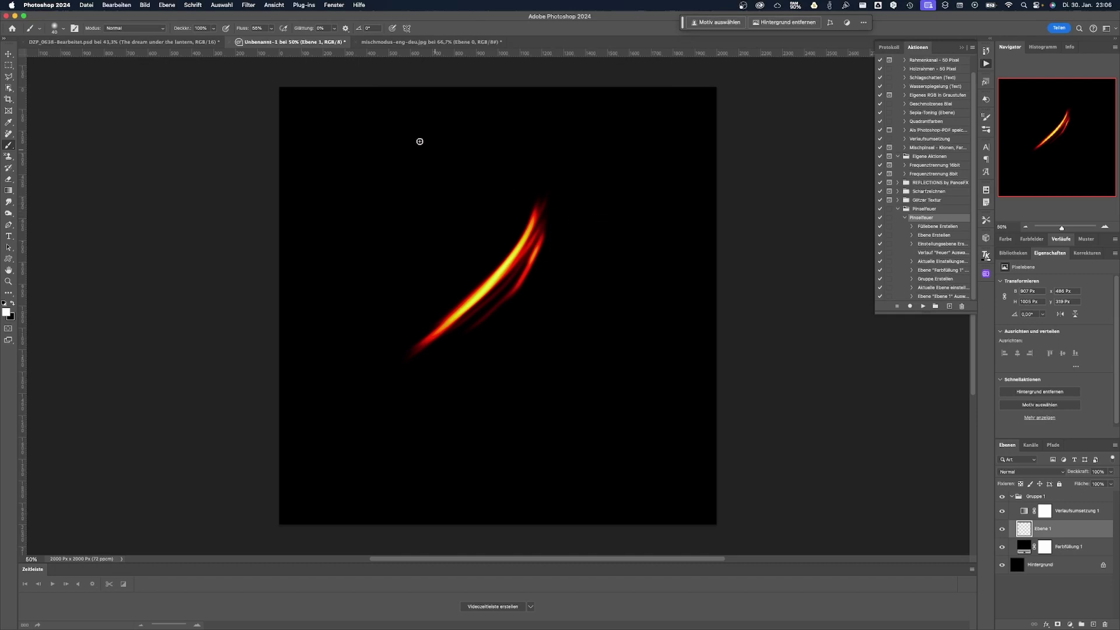
Step: Change the brush preset, undo a diagonal stroke, and add two faint red streaks beside the flame
click(63, 29)
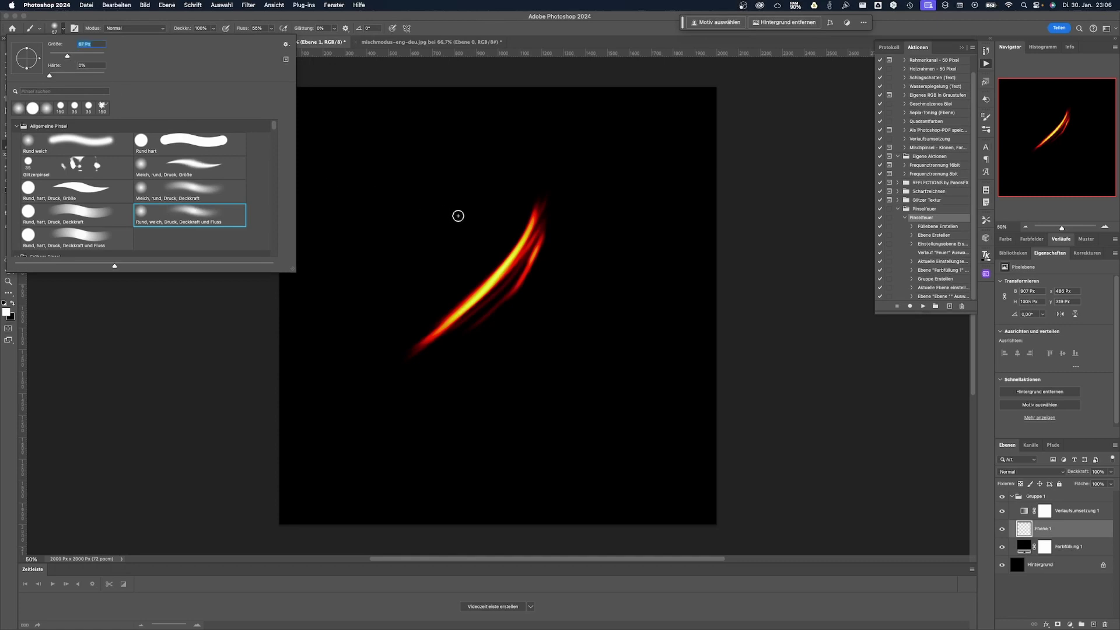
click(463, 112)
drag(462, 111, 314, 272)
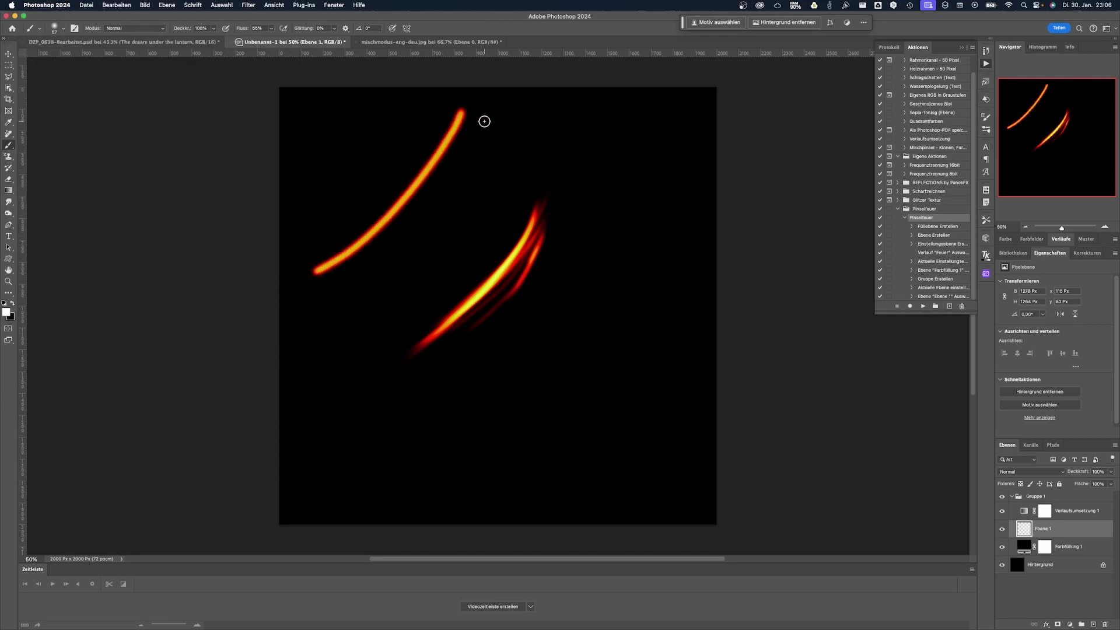
key(ctrl+z)
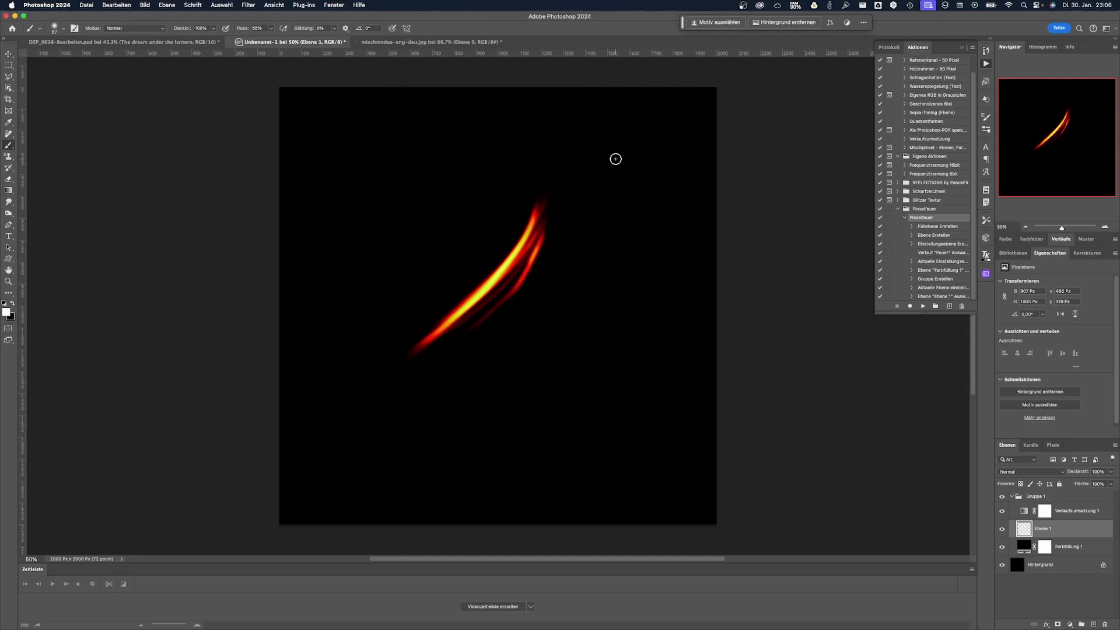
drag(588, 270, 510, 349)
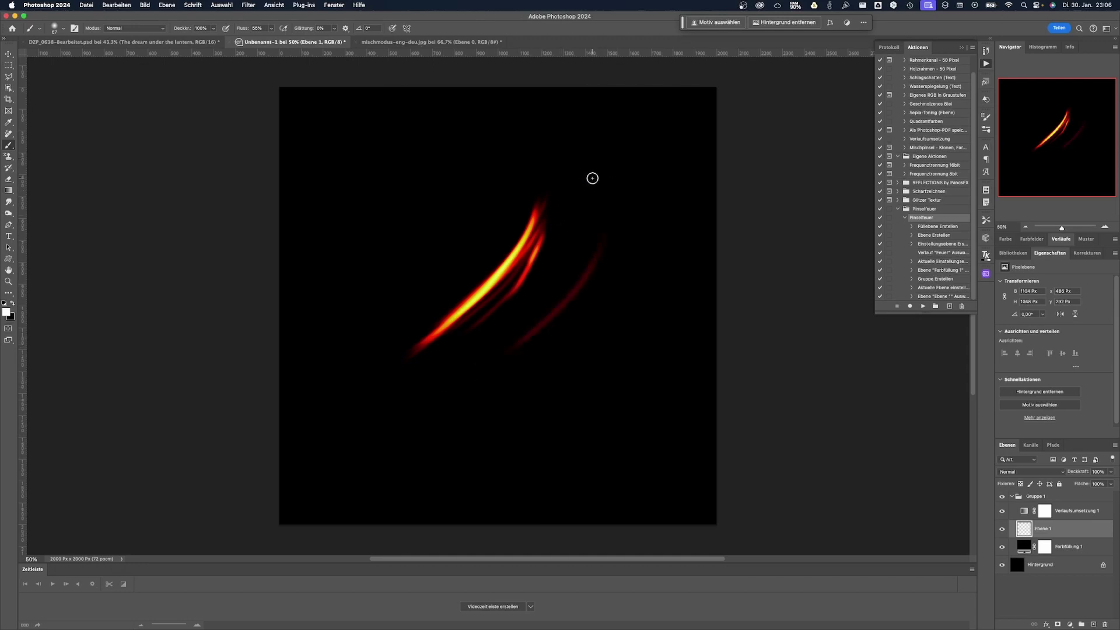
mouse_move(594, 186)
mouse_down()
mouse_move(557, 282)
mouse_move(383, 465)
mouse_up()
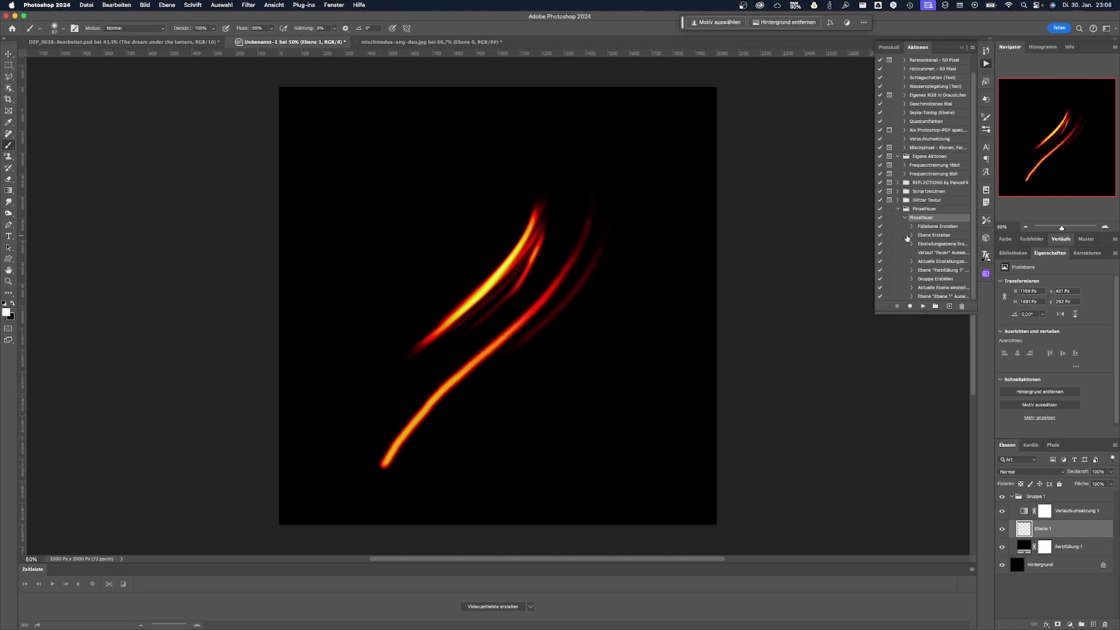
Step: Move the gradient map's orange colour stop, placing the yellow stop at position 87
click(1024, 511)
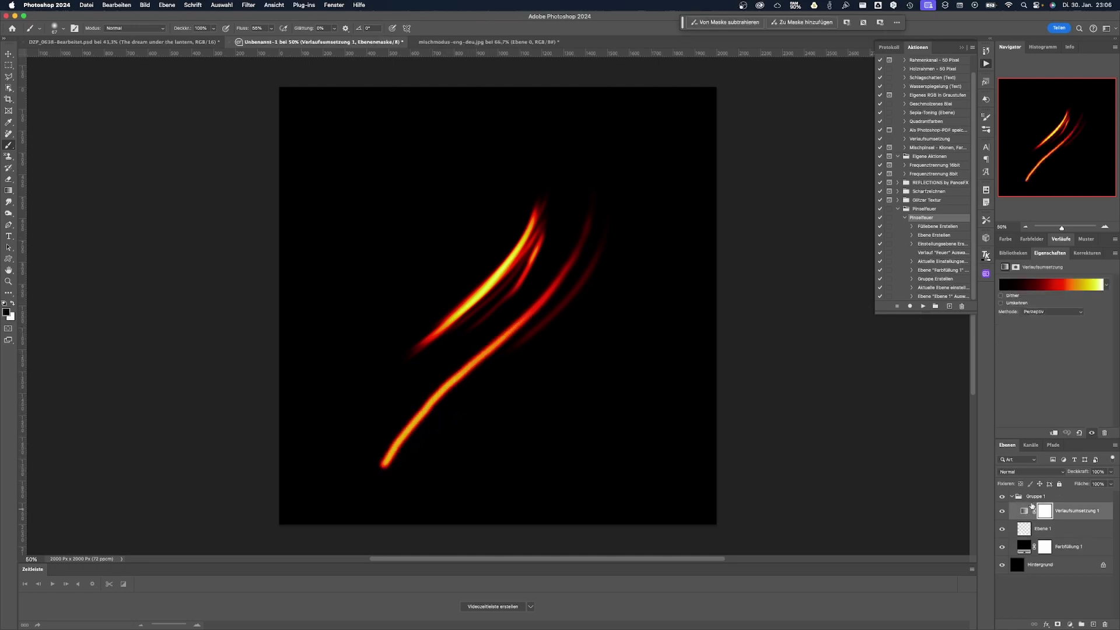
click(1067, 287)
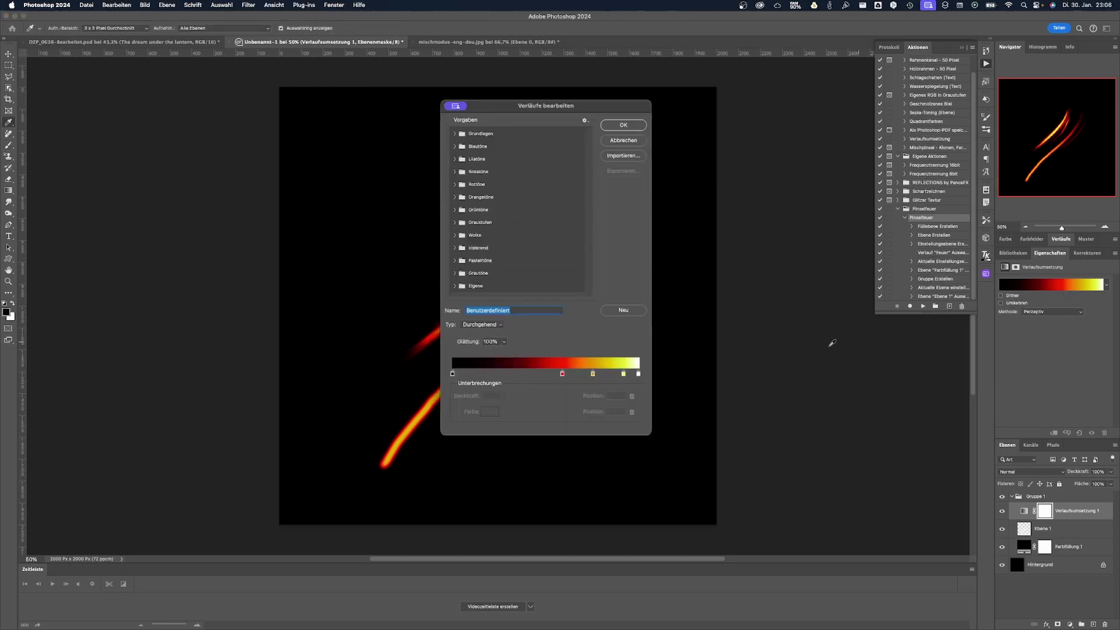
click(623, 373)
click(592, 374)
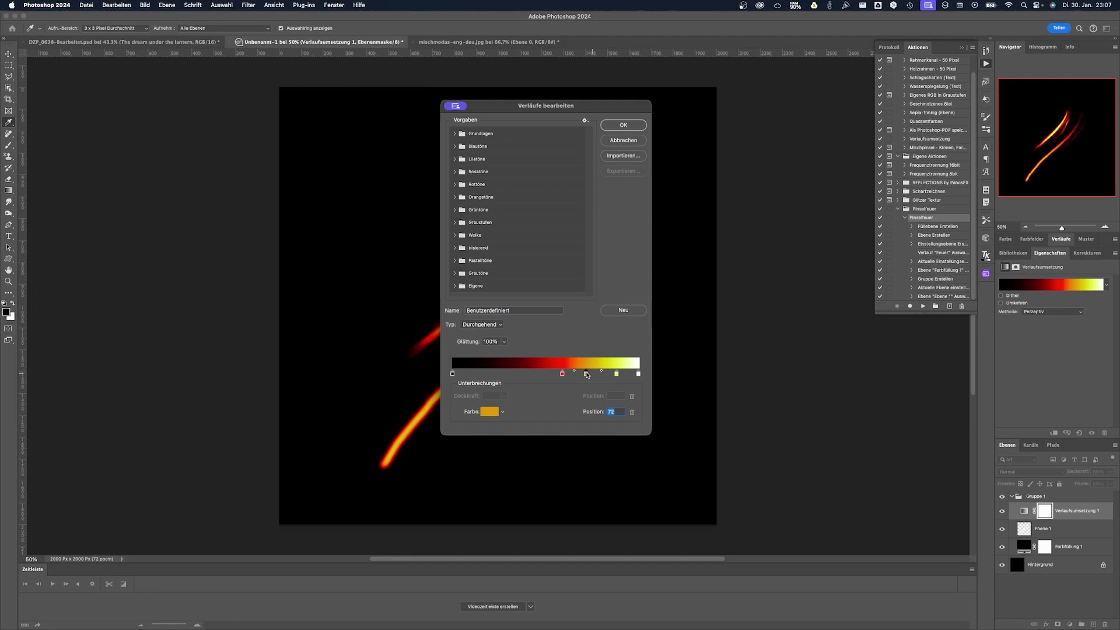
mouse_move(587, 375)
mouse_down()
mouse_move(549, 374)
mouse_move(614, 374)
mouse_up()
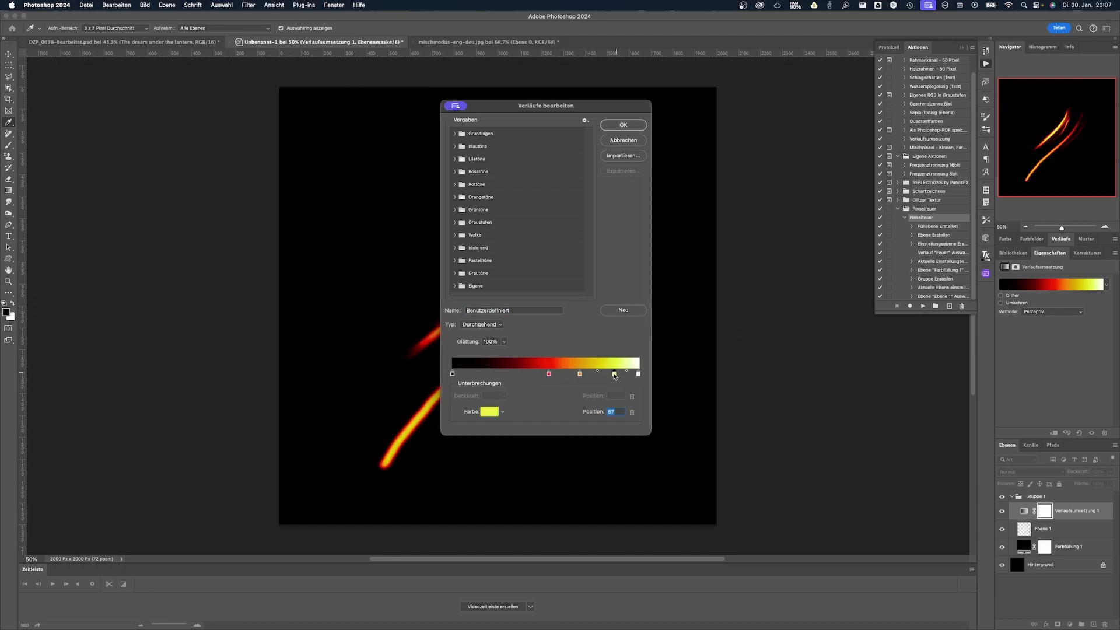
click(623, 125)
key(b)
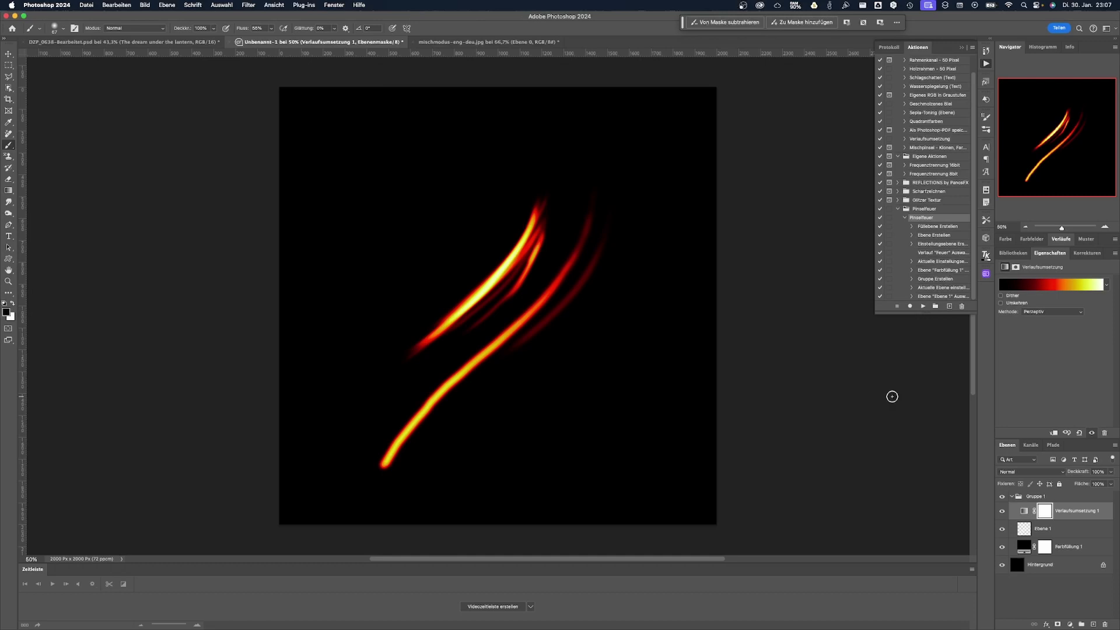
Step: Paint three diagonal fire strokes across the lower right of the canvas on Ebene 1
click(1023, 531)
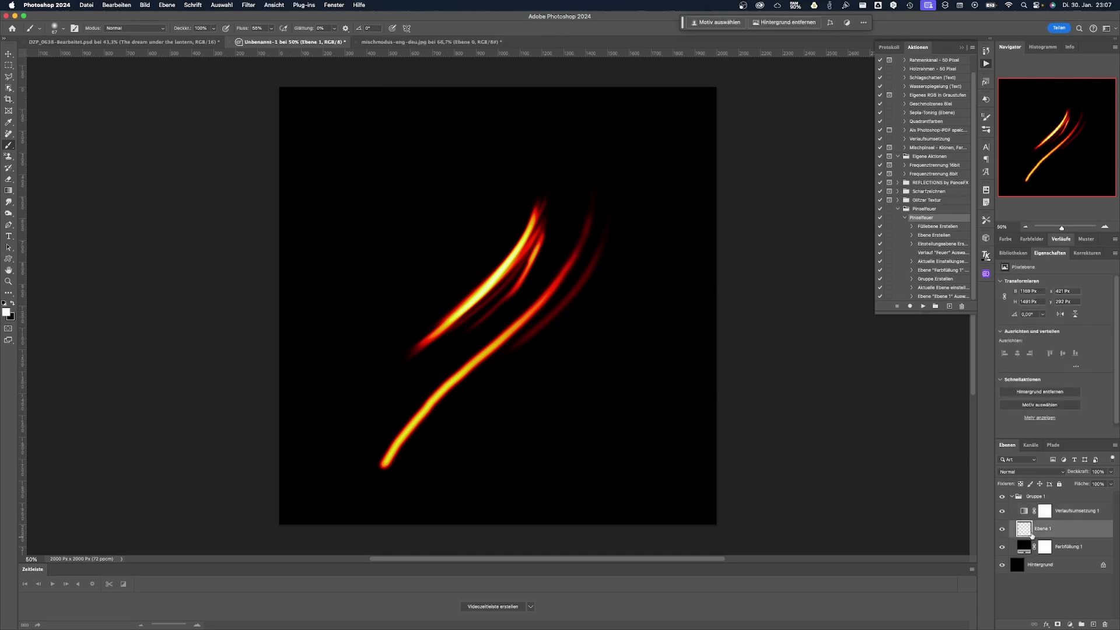
mouse_move(667, 236)
mouse_down()
mouse_move(616, 351)
mouse_move(502, 431)
mouse_up()
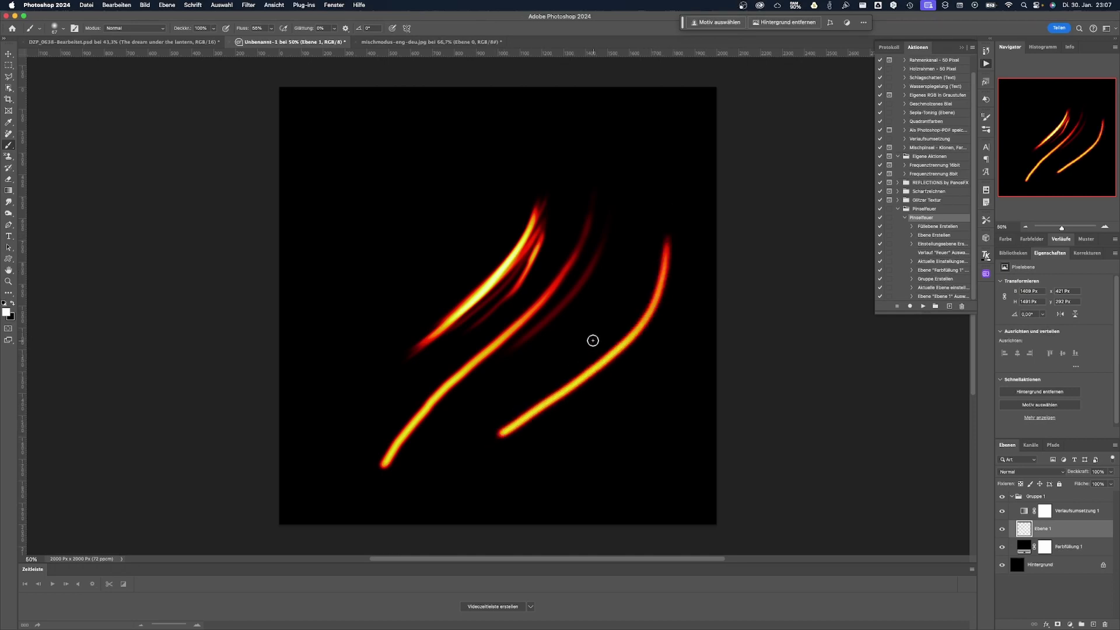
drag(590, 345, 513, 417)
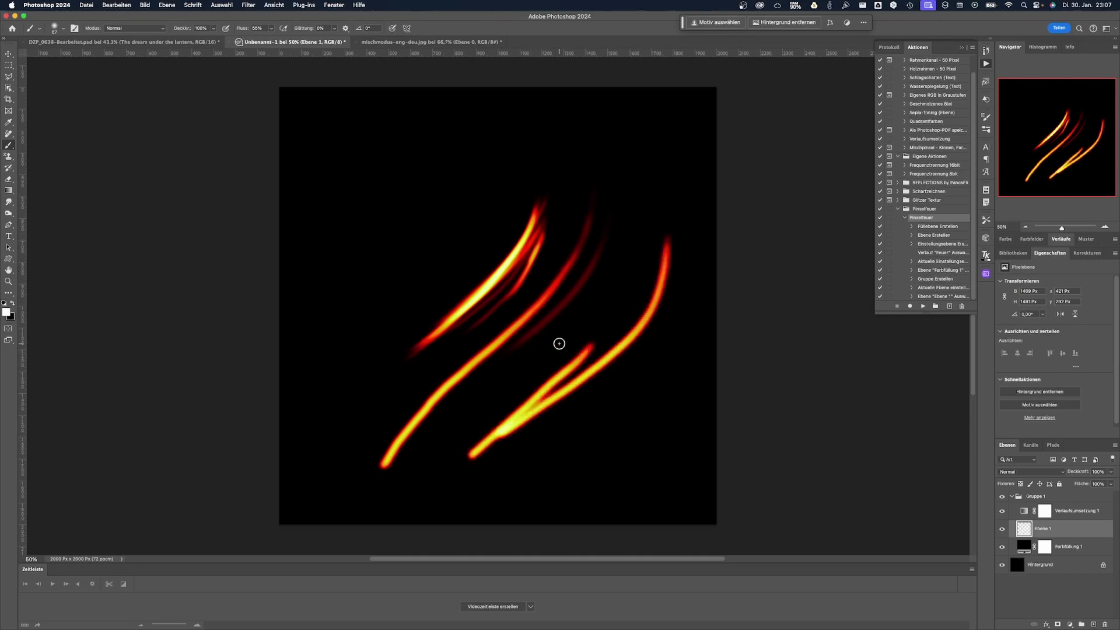
drag(555, 348, 450, 449)
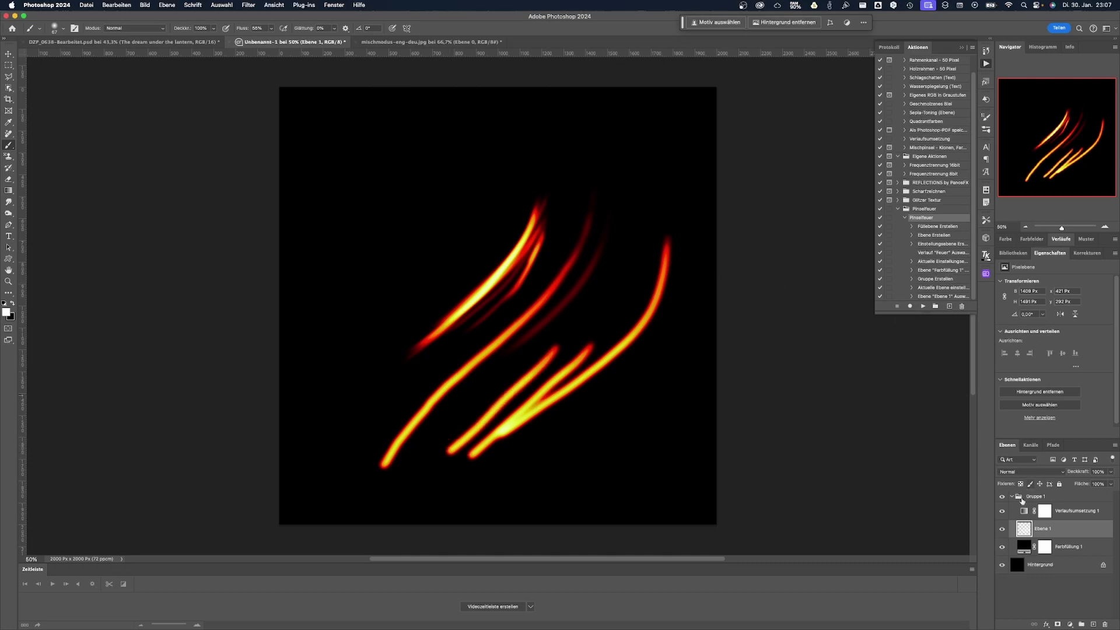
click(1022, 511)
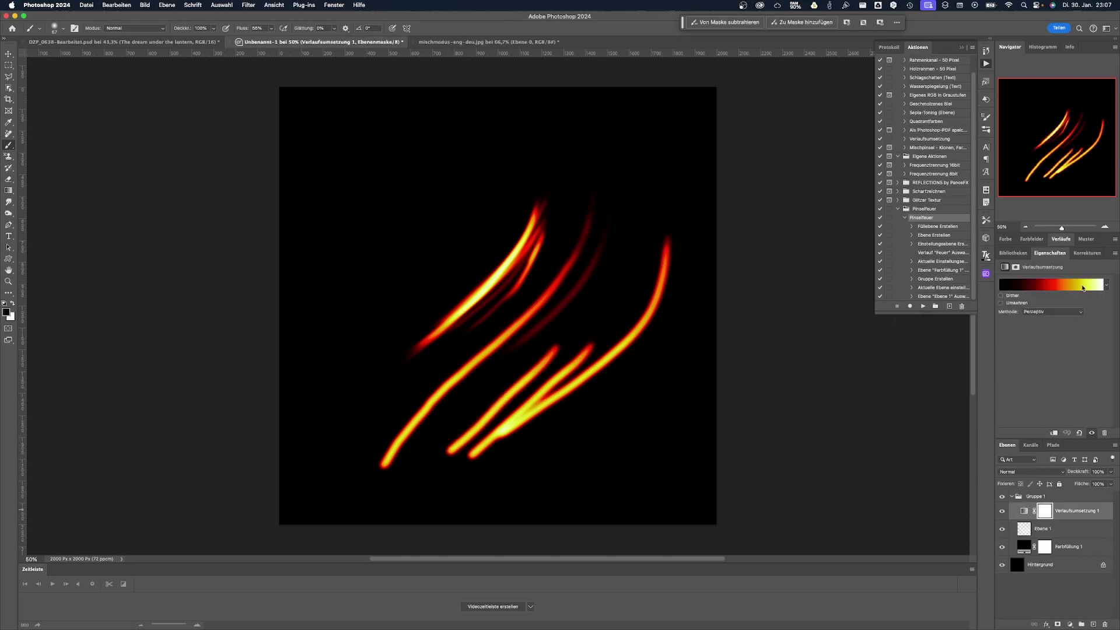
Step: Drag the gradient map's yellow and orange stops left so the strokes glow more yellow
click(1082, 287)
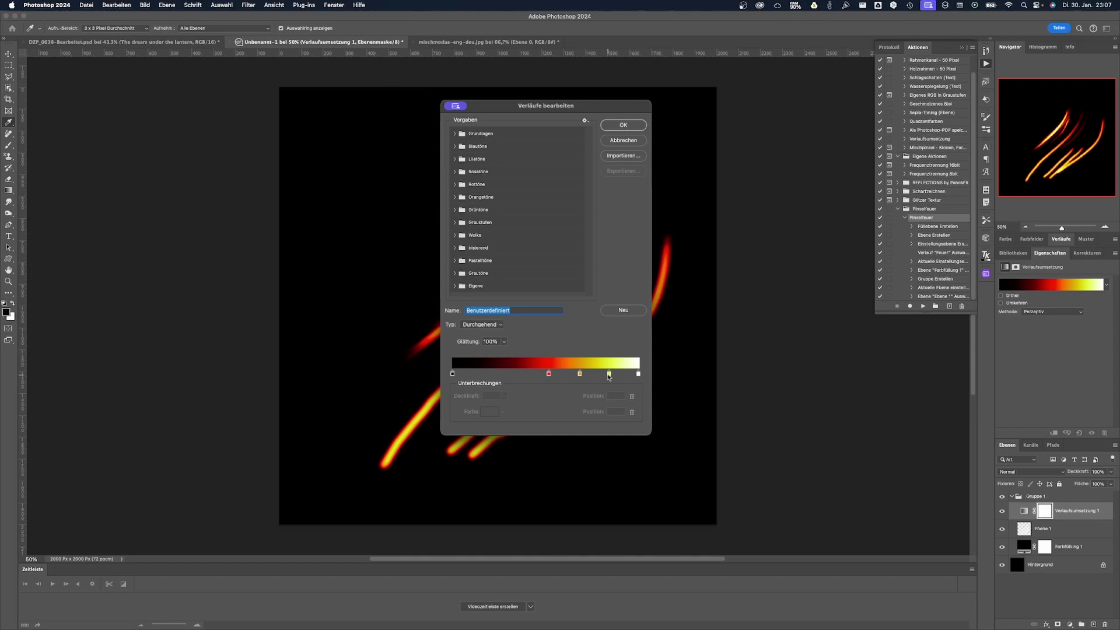
drag(608, 374, 524, 373)
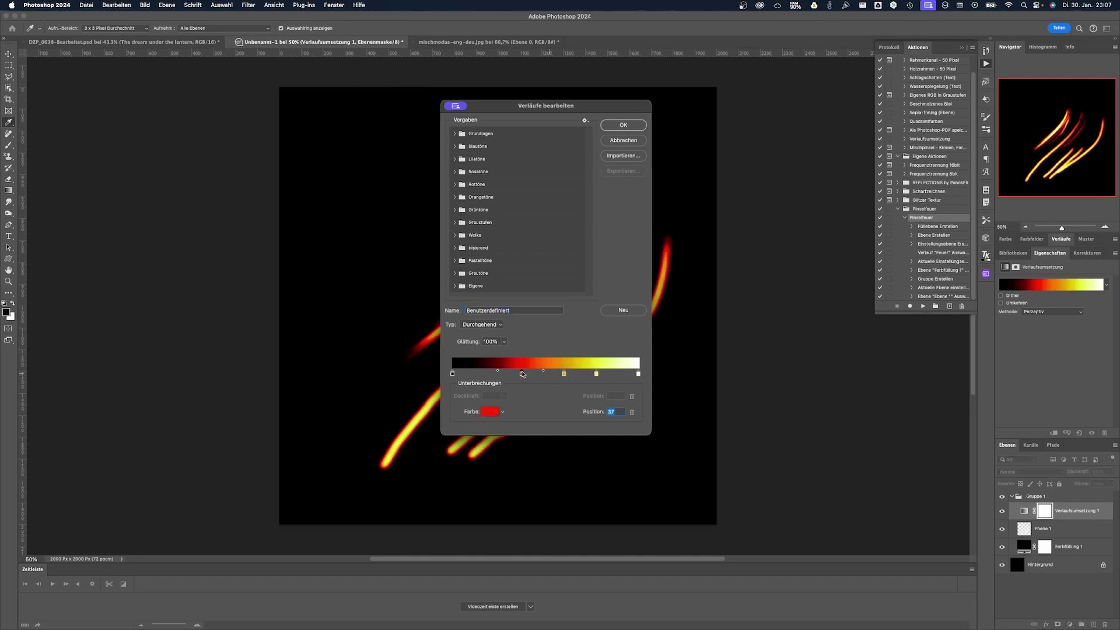
click(623, 125)
key(b)
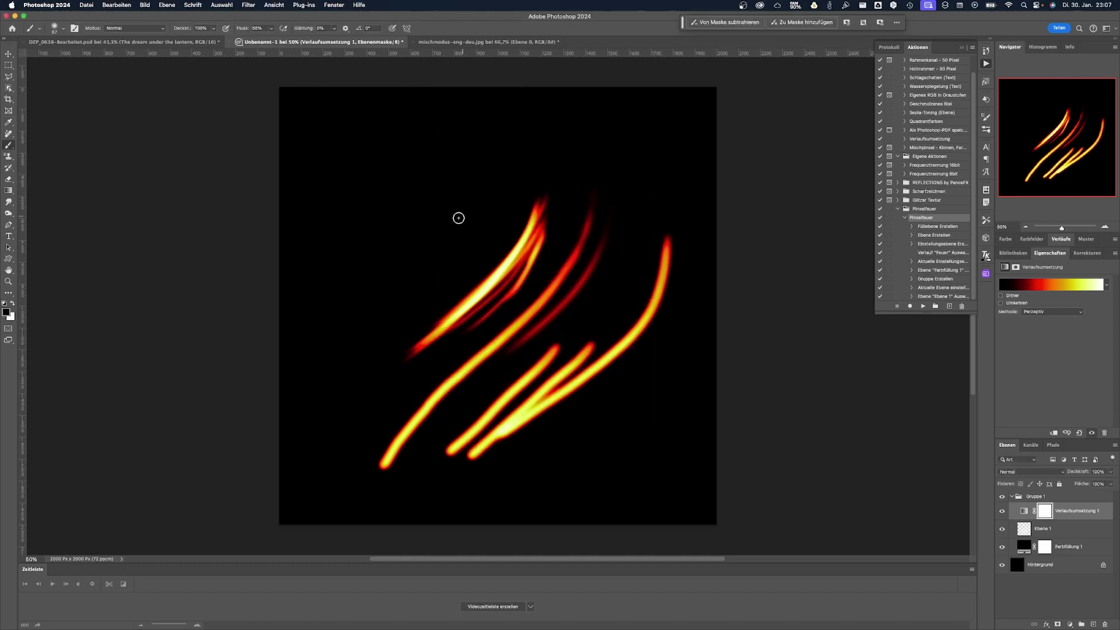
Step: Mask out faint streak spots, then paint curling fire strokes down the left on Ebene 1
click(407, 356)
click(398, 420)
click(1027, 529)
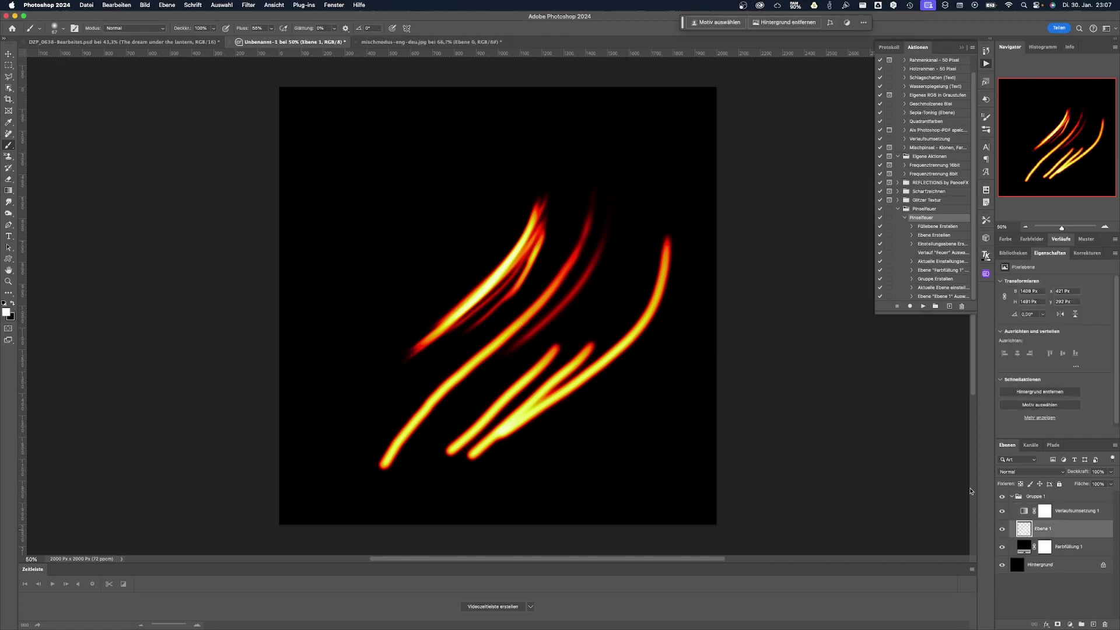
mouse_move(470, 130)
mouse_down()
mouse_move(445, 209)
mouse_move(373, 319)
mouse_up()
drag(404, 277, 345, 446)
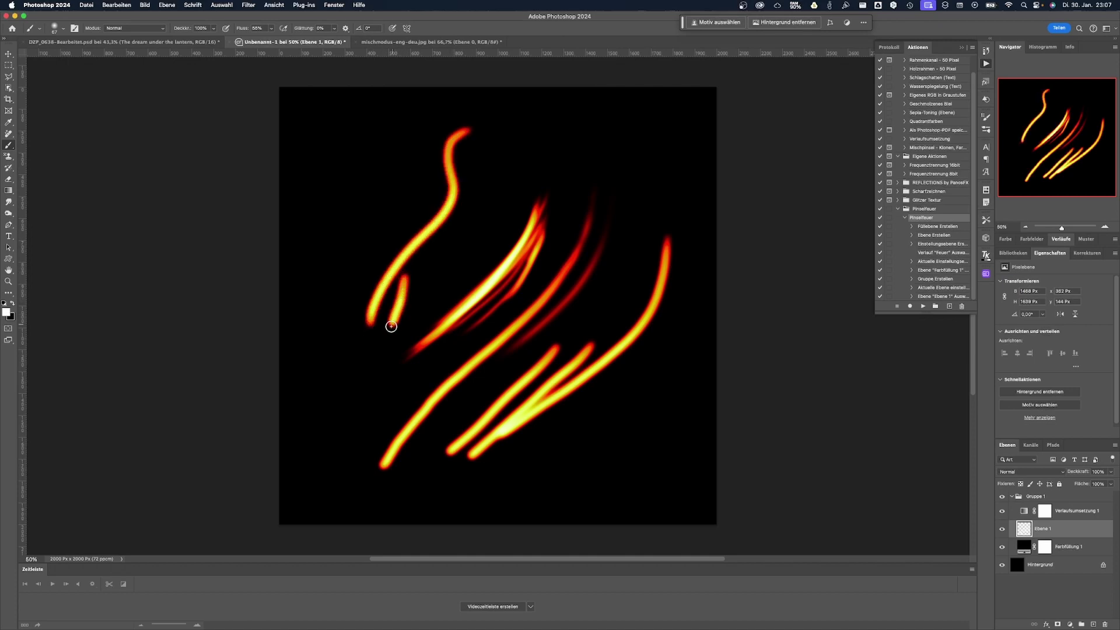
drag(470, 250, 376, 434)
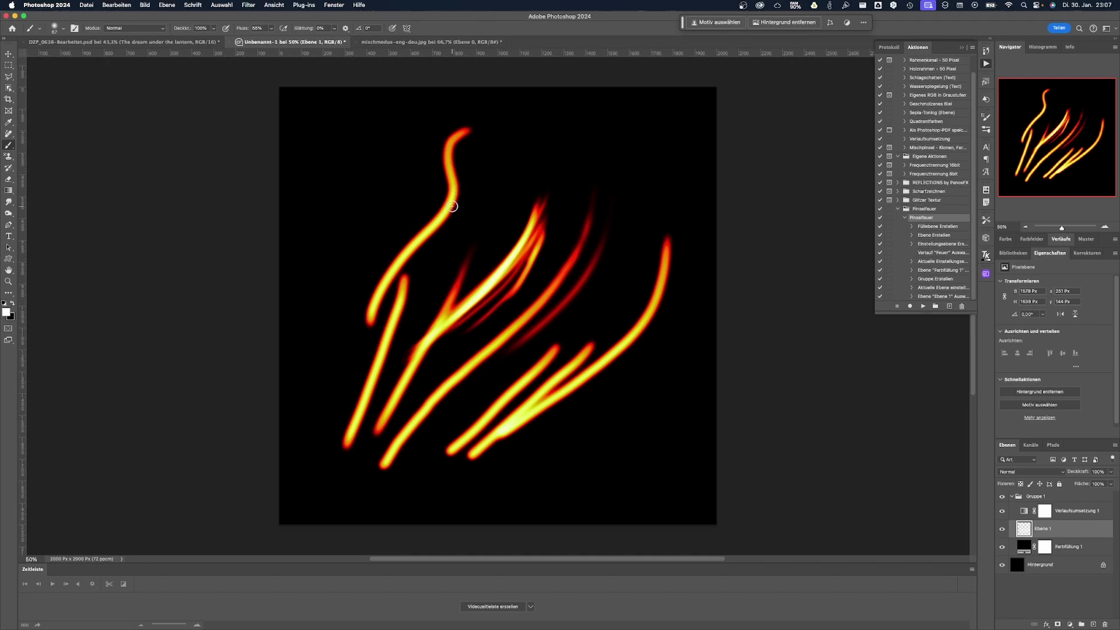
Step: Paint diagonal red strokes across the top and brighten them into a yellow-white streak
drag(460, 200, 566, 141)
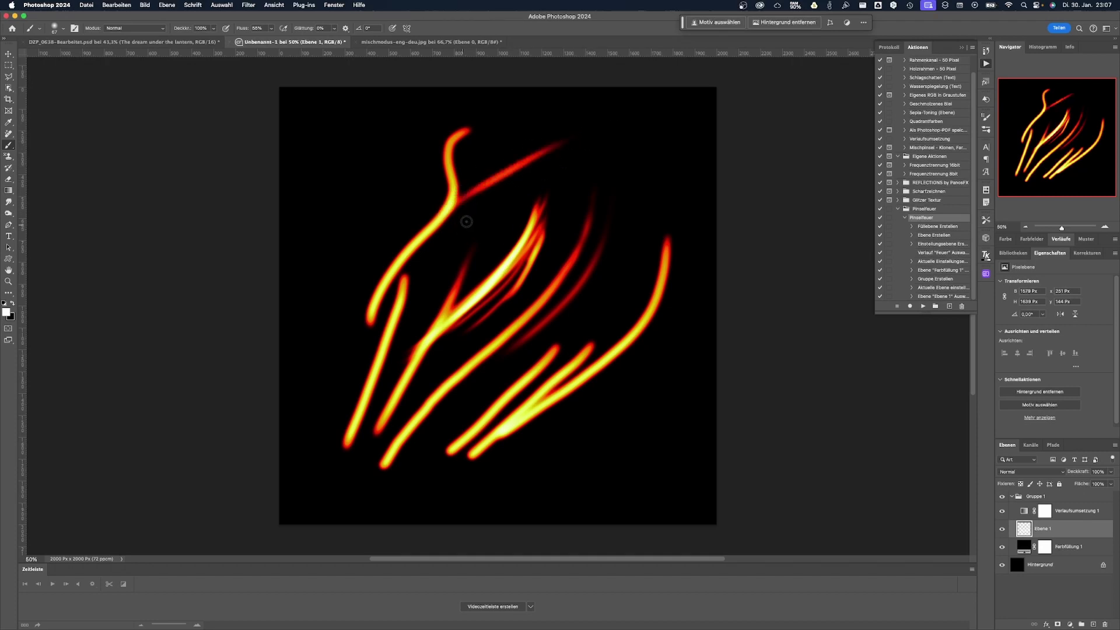
drag(466, 223, 576, 154)
drag(462, 220, 612, 135)
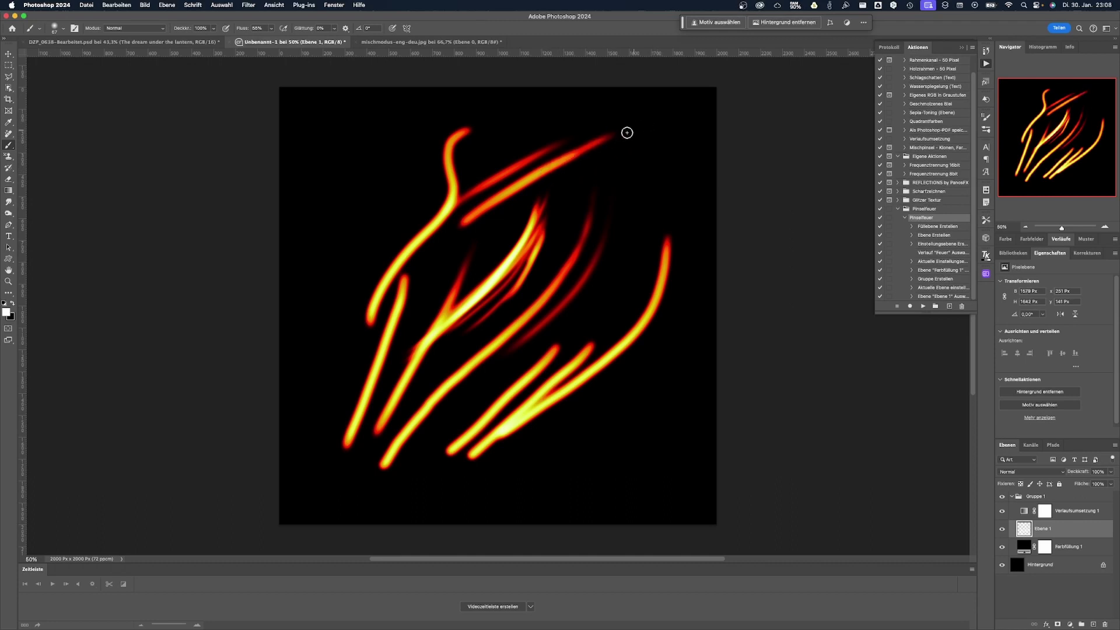
drag(548, 168, 500, 200)
drag(551, 166, 493, 205)
mouse_move(561, 162)
mouse_down()
mouse_move(513, 191)
mouse_move(560, 163)
mouse_up()
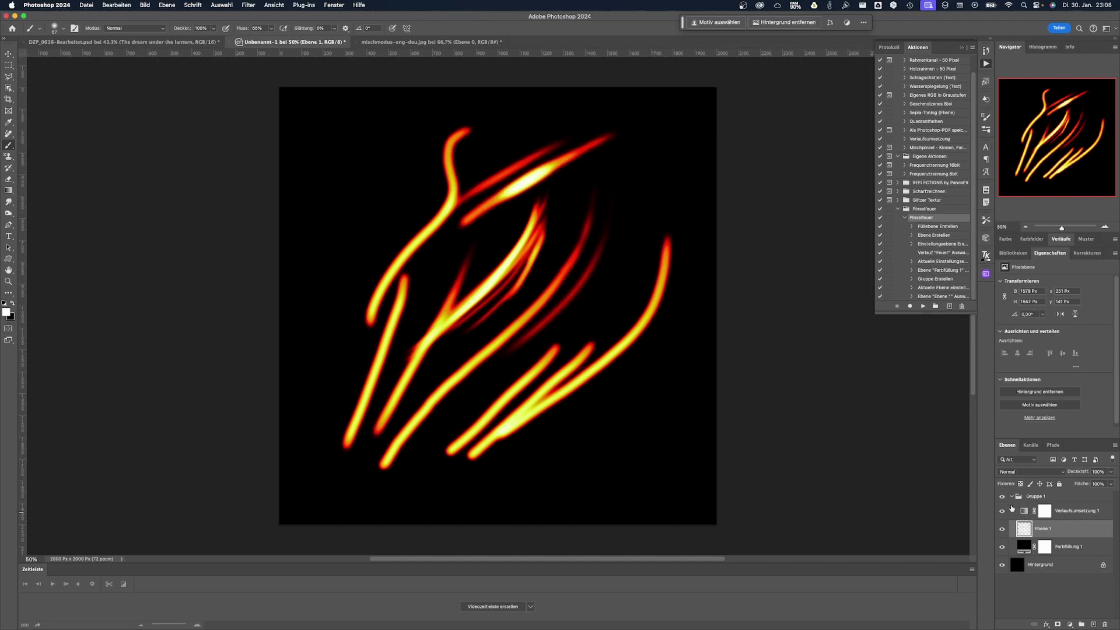
Step: With the gradient map hidden, paint soft white wavy strokes on the left and right, then re-show it
click(1001, 511)
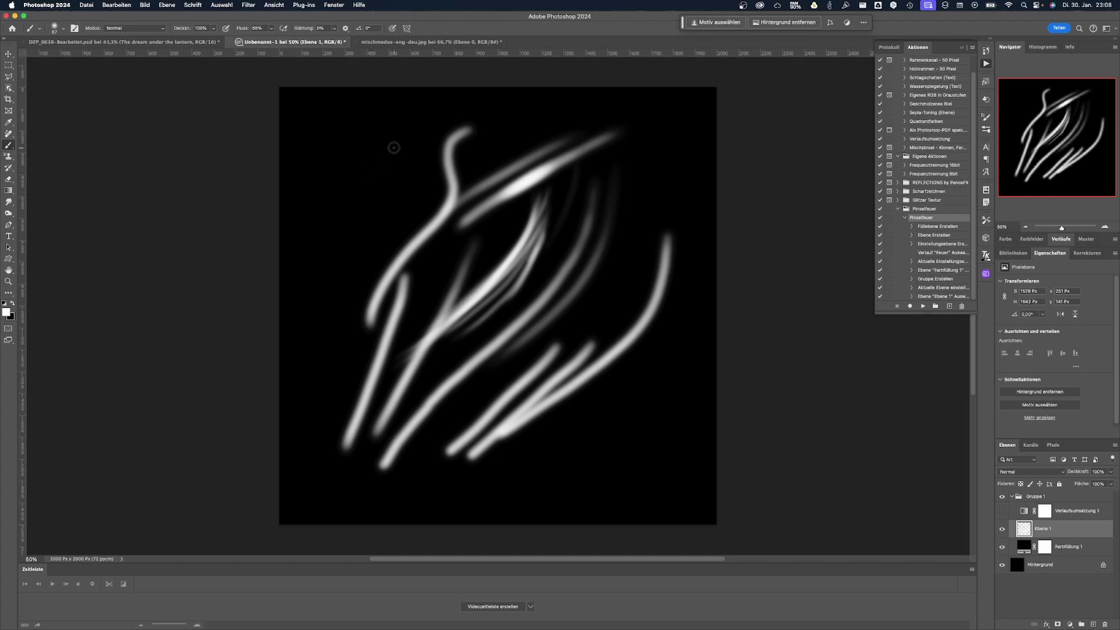
drag(392, 154, 383, 172)
mouse_move(410, 130)
mouse_down()
mouse_move(372, 228)
mouse_move(341, 419)
mouse_up()
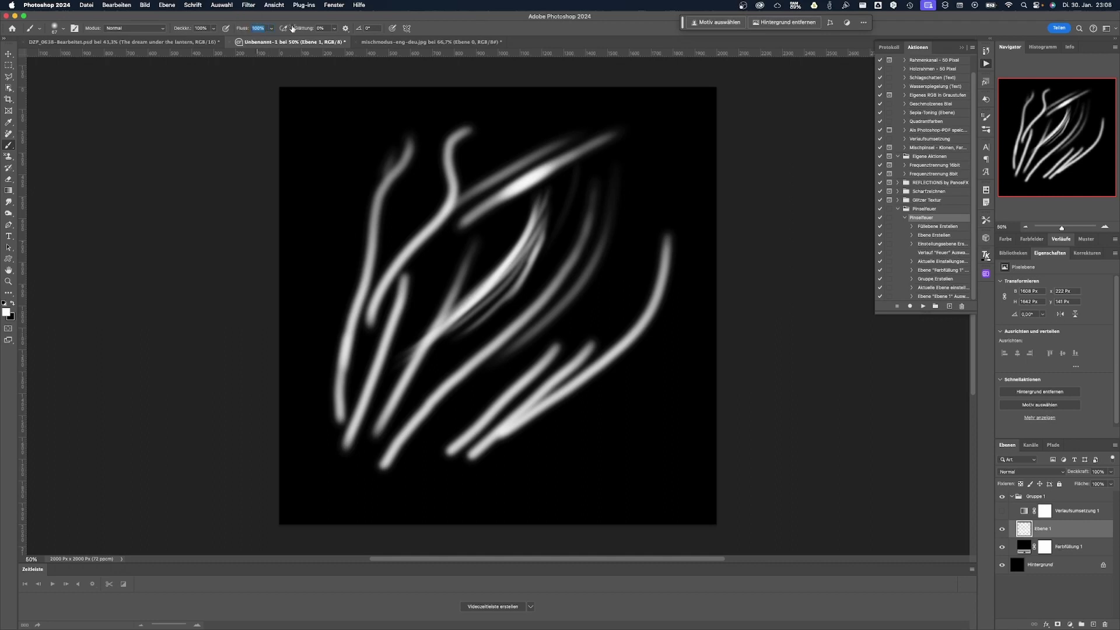
drag(349, 130, 319, 293)
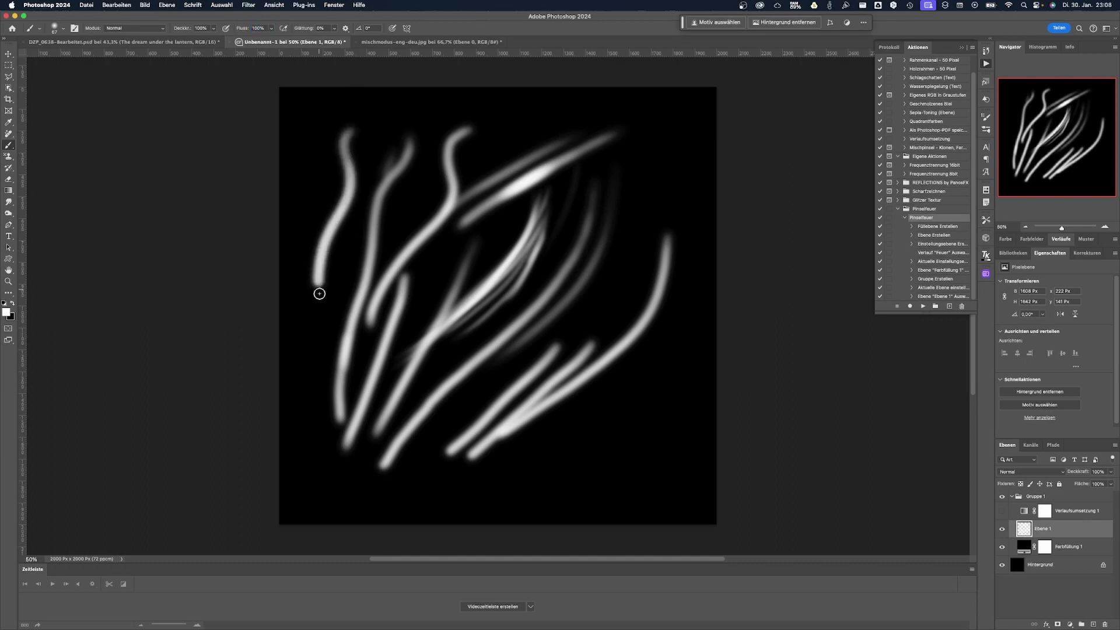
drag(325, 165, 332, 430)
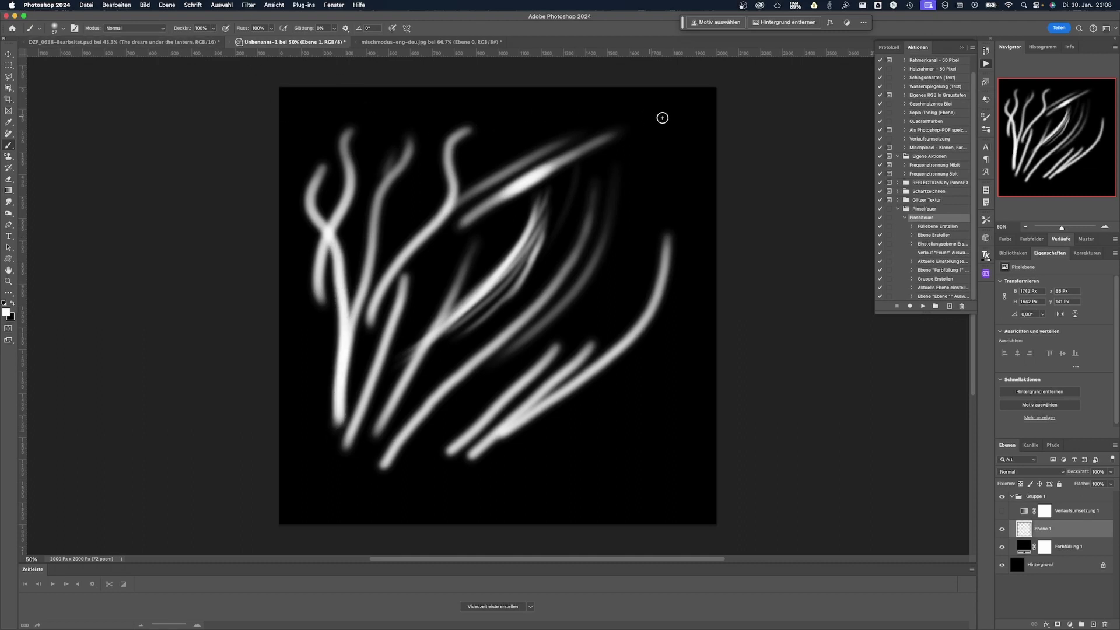
drag(677, 132, 561, 397)
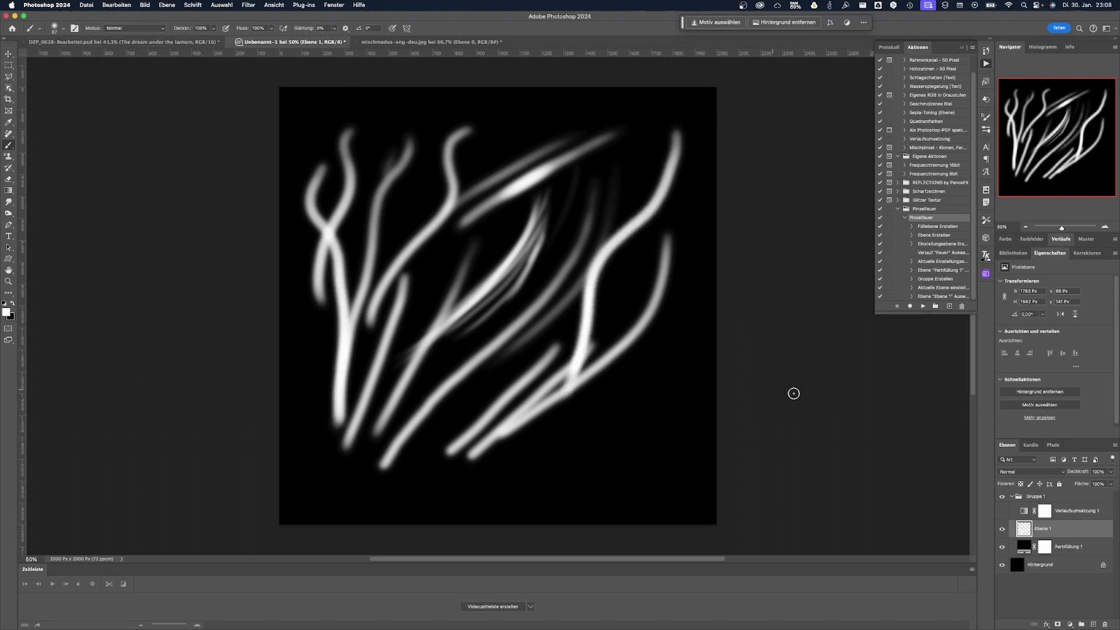
click(1002, 513)
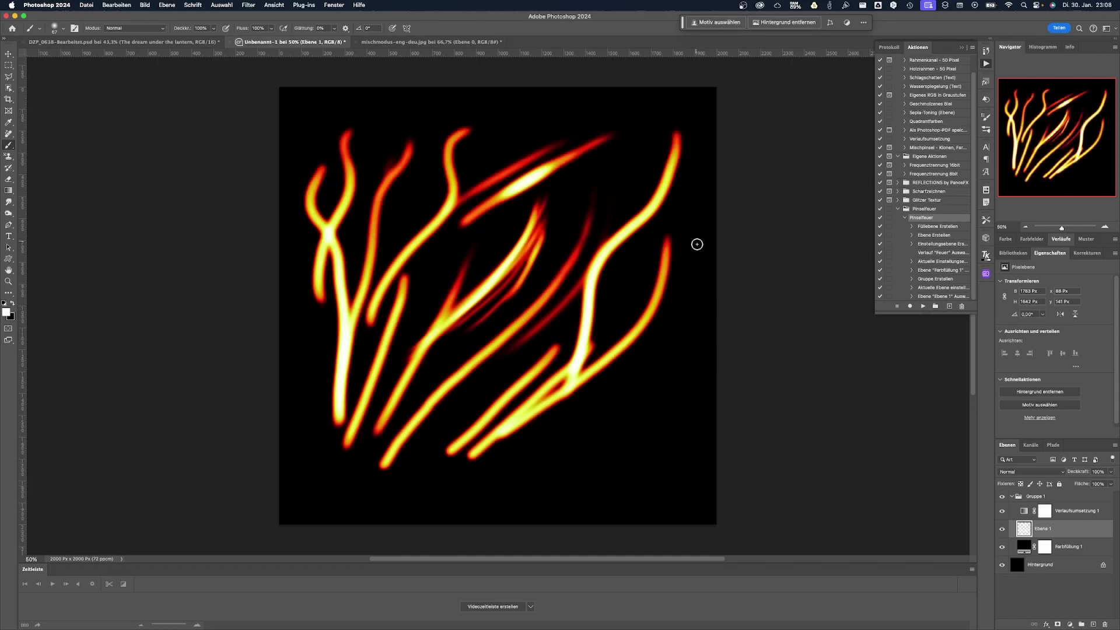
Step: Add a short flame near the right and a long sweep across the lower canvas, then select all
mouse_move(692, 249)
mouse_down()
mouse_move(691, 306)
mouse_move(482, 470)
mouse_up()
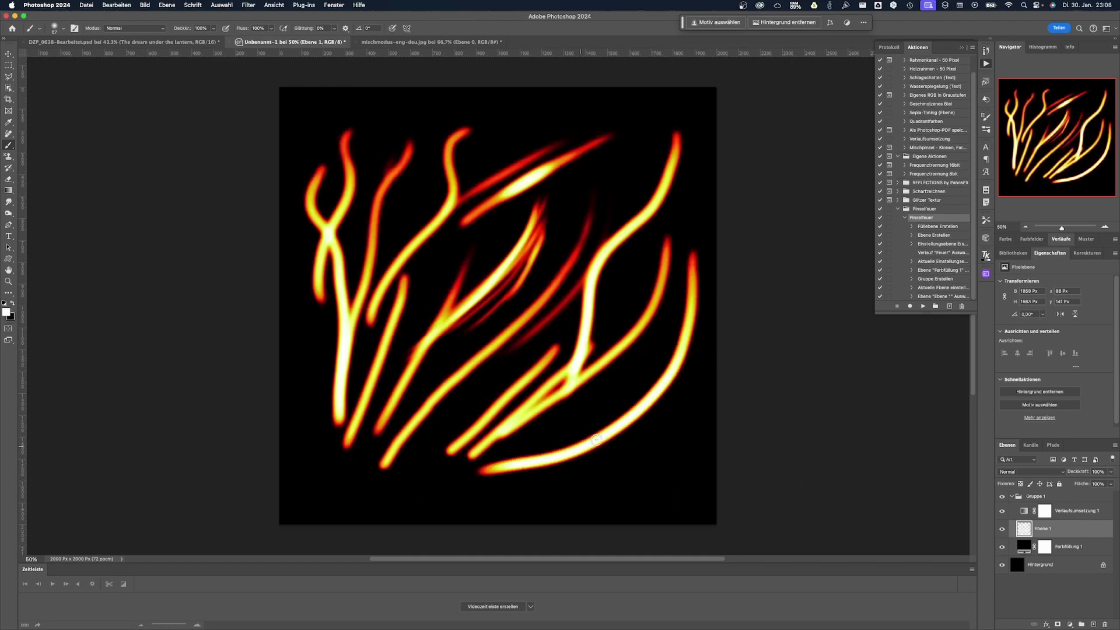
mouse_move(663, 412)
mouse_down()
mouse_move(607, 464)
mouse_move(421, 498)
mouse_up()
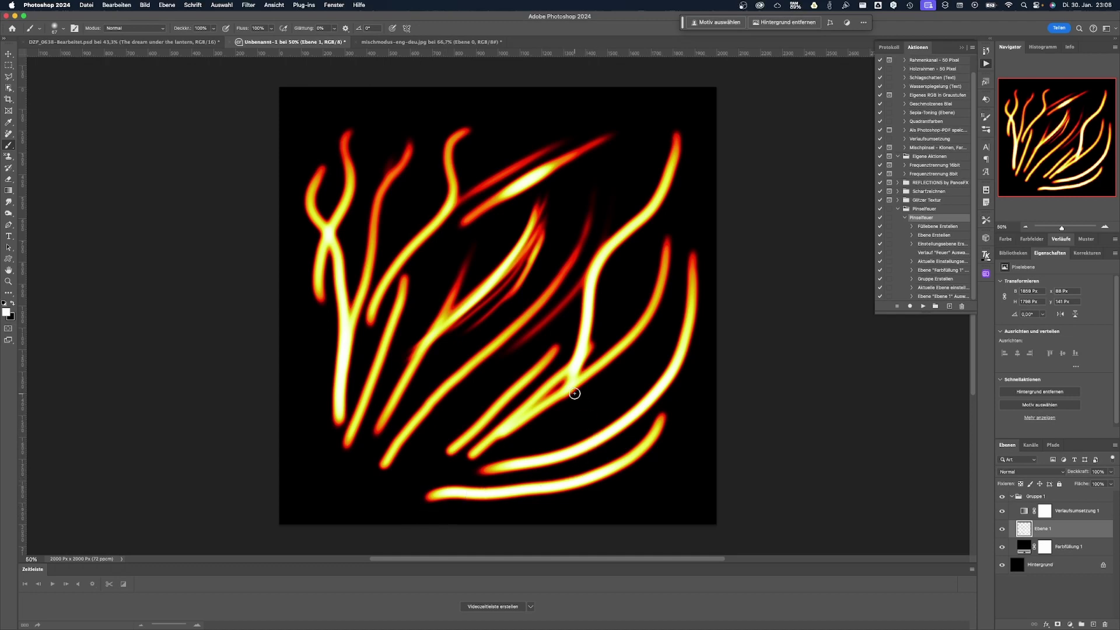
key(super+a)
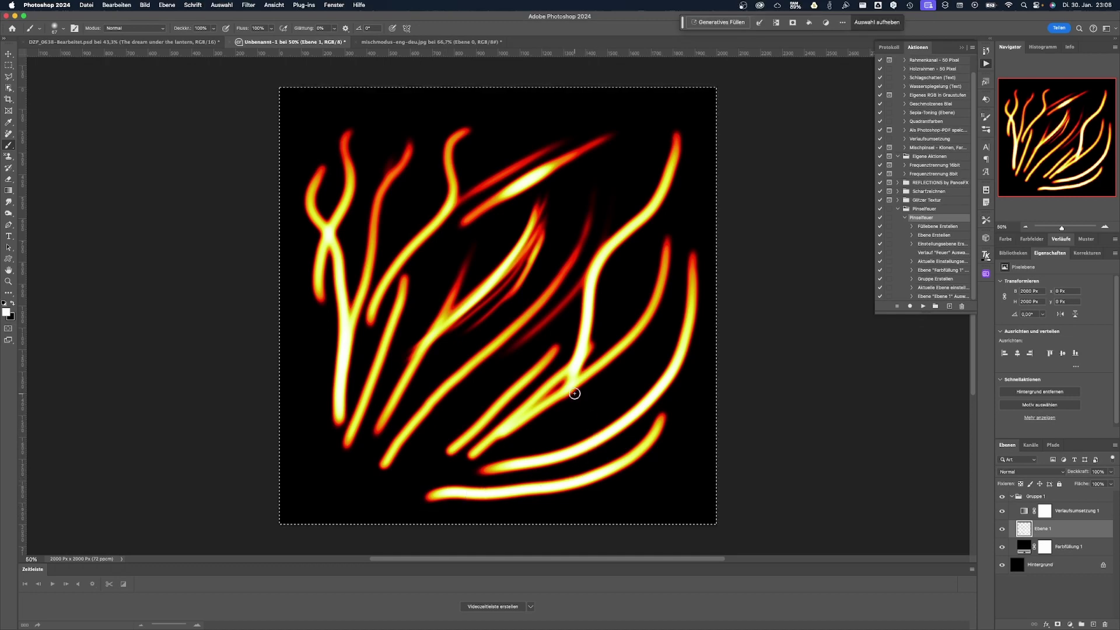
Step: Clear the flame layer, deselect, and paint a new red flame curving down the right side
key(BackSpace)
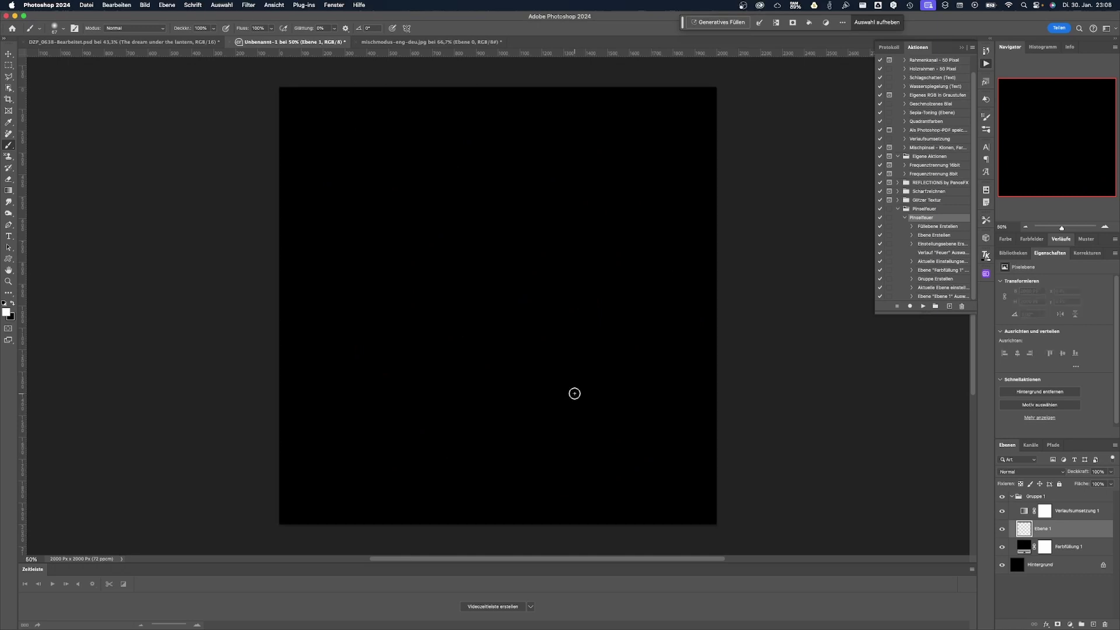
key(super+d)
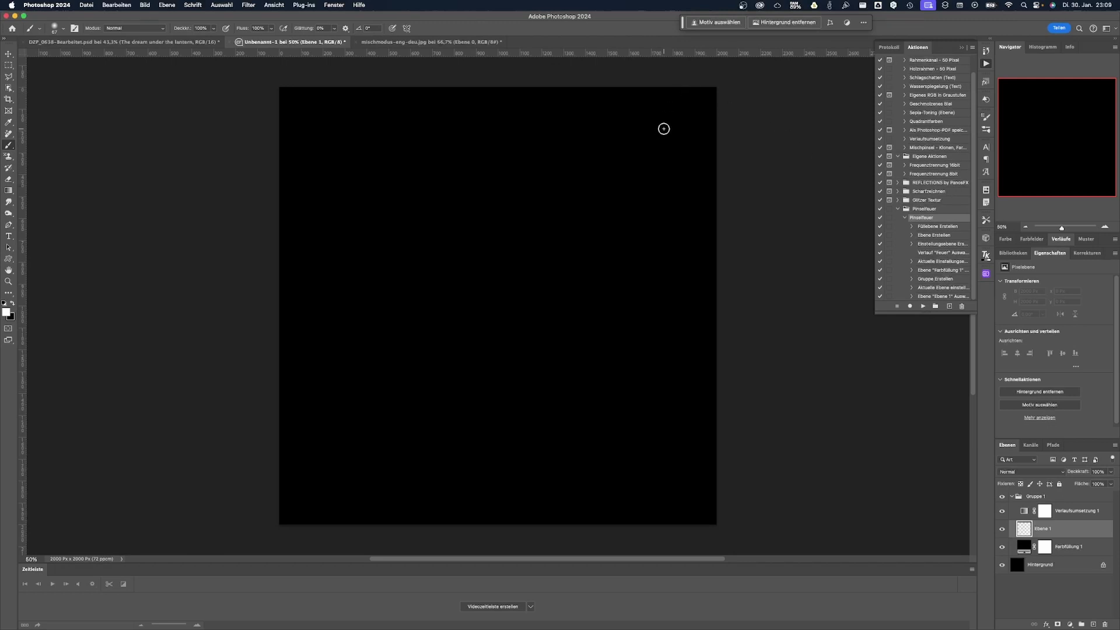
mouse_move(677, 139)
mouse_down()
mouse_move(670, 133)
mouse_move(642, 257)
mouse_move(659, 242)
mouse_up()
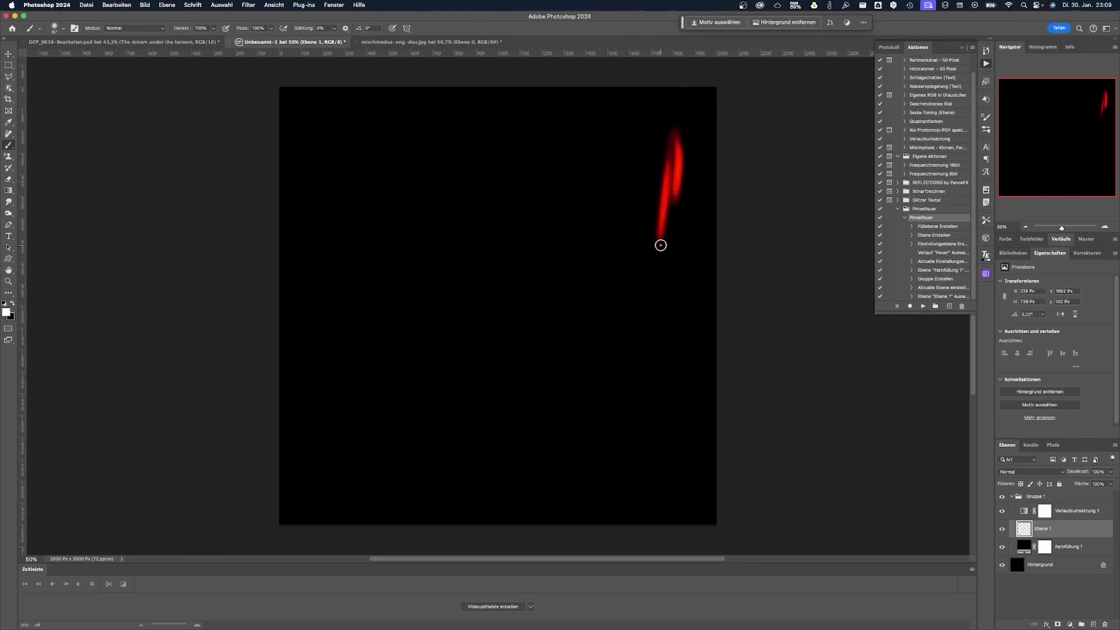
drag(667, 167, 626, 336)
drag(660, 240, 611, 355)
drag(635, 311, 592, 379)
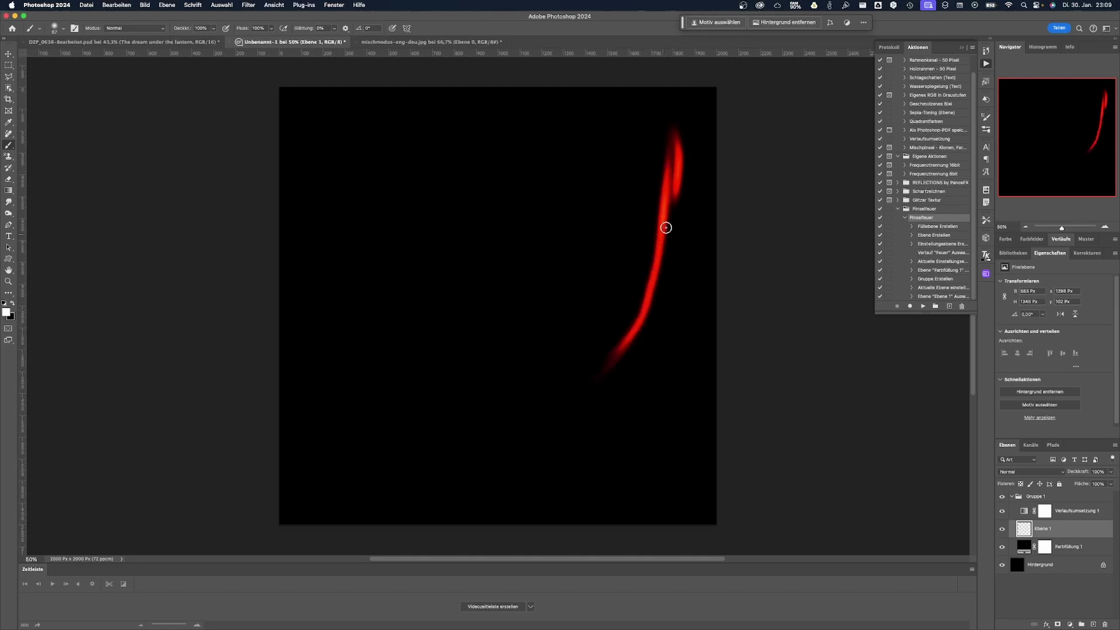
Step: Build the flame up toward orange and yellow and extend its tail downward
drag(670, 180, 648, 290)
mouse_move(670, 217)
mouse_down()
mouse_move(630, 320)
mouse_move(670, 193)
mouse_move(622, 344)
mouse_up()
drag(644, 300, 589, 382)
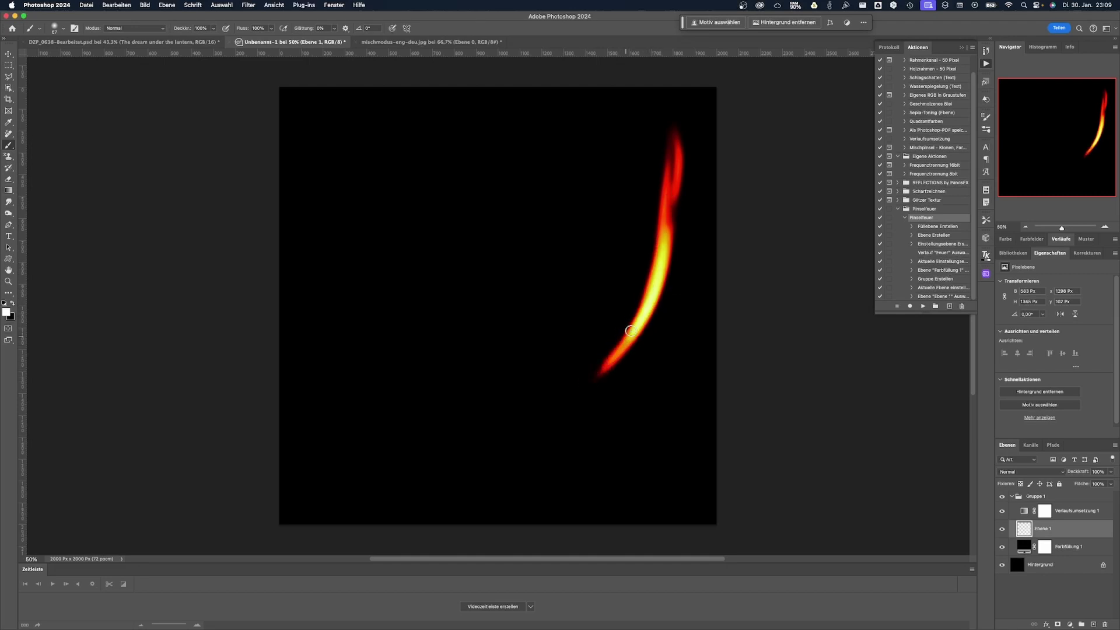
drag(637, 325, 586, 392)
mouse_move(662, 239)
mouse_down()
mouse_move(660, 165)
mouse_move(645, 300)
mouse_move(663, 245)
mouse_move(572, 459)
mouse_up()
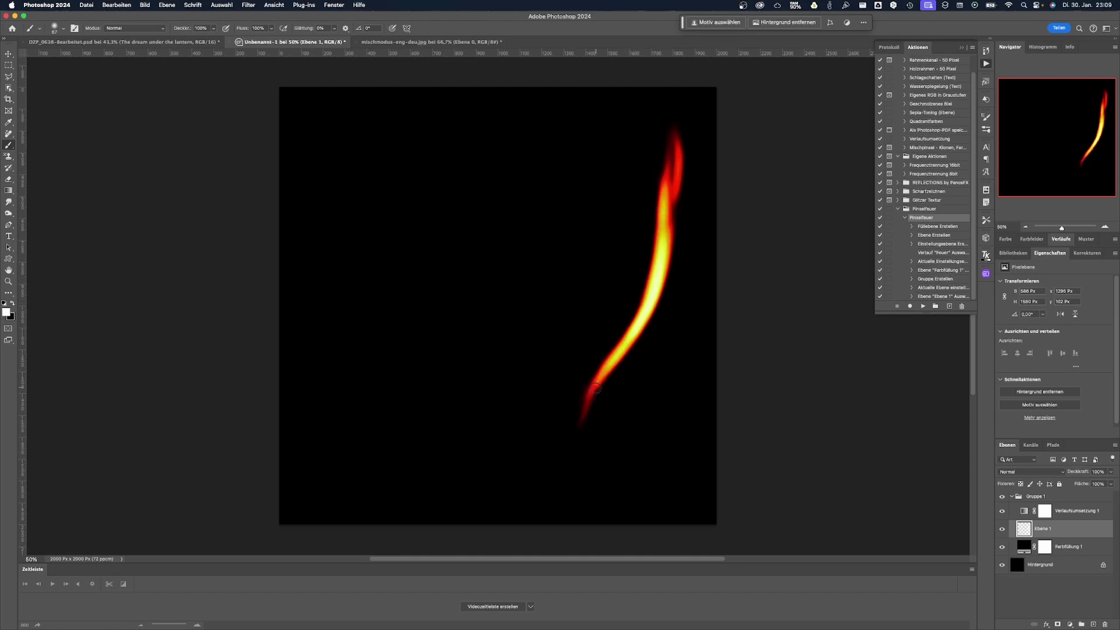
drag(612, 365, 579, 488)
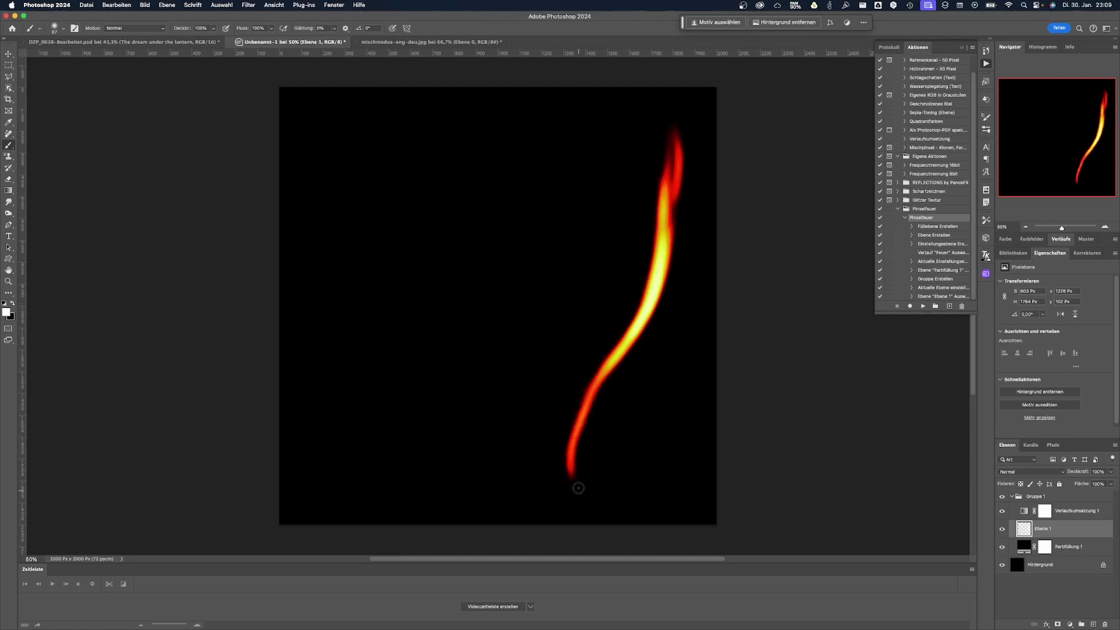
Step: Select the Glitzerpinsel preset and reduce its texture scale to about 31%
click(984, 131)
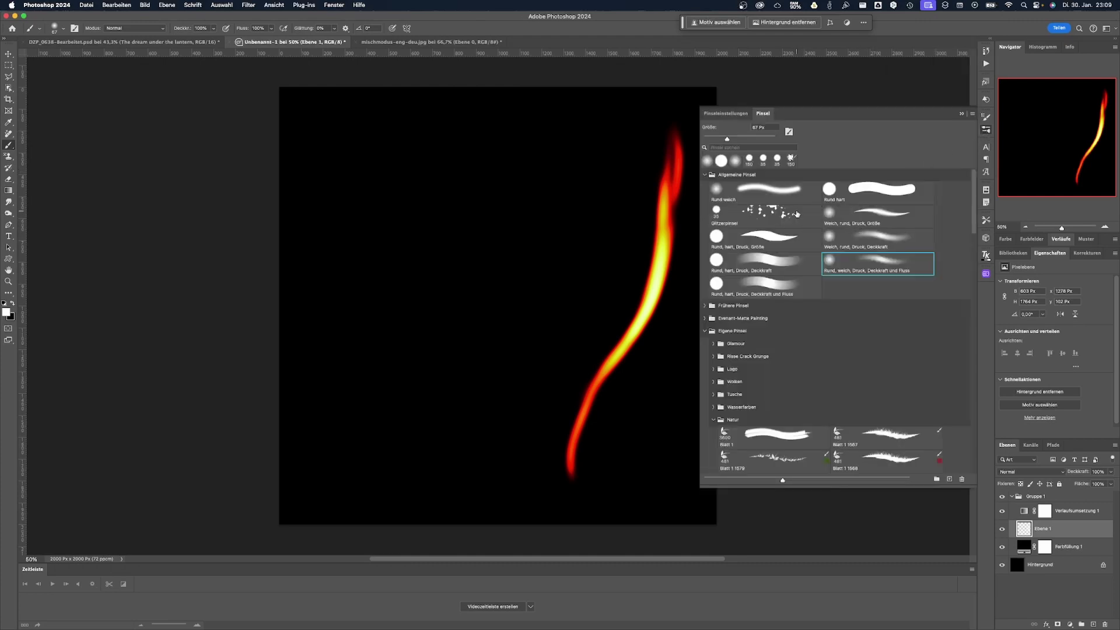
click(796, 214)
click(725, 113)
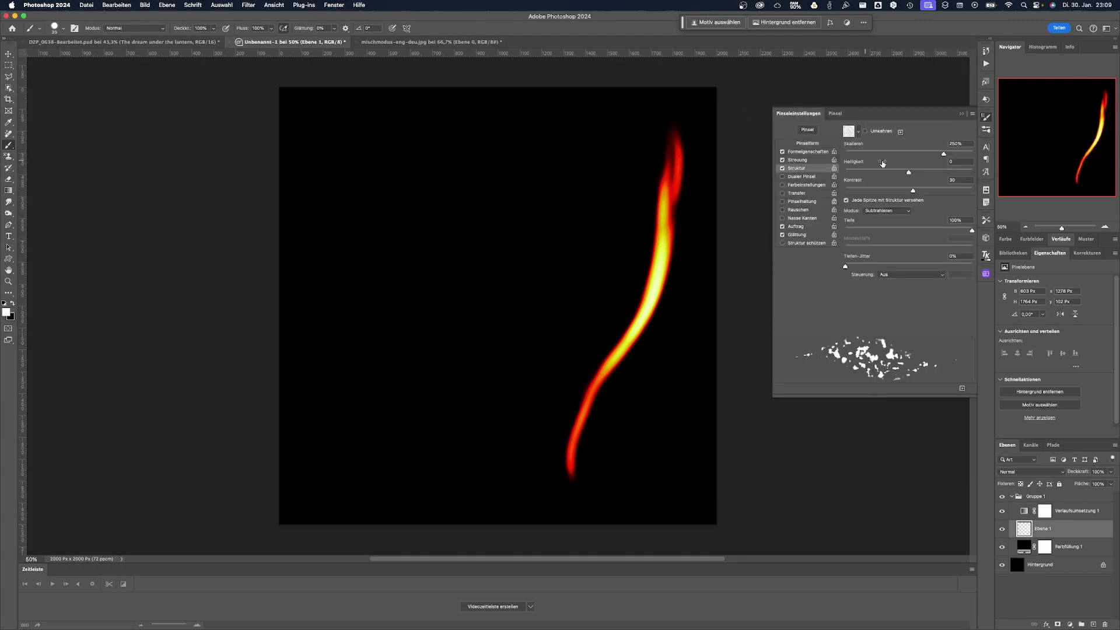
drag(919, 154, 856, 155)
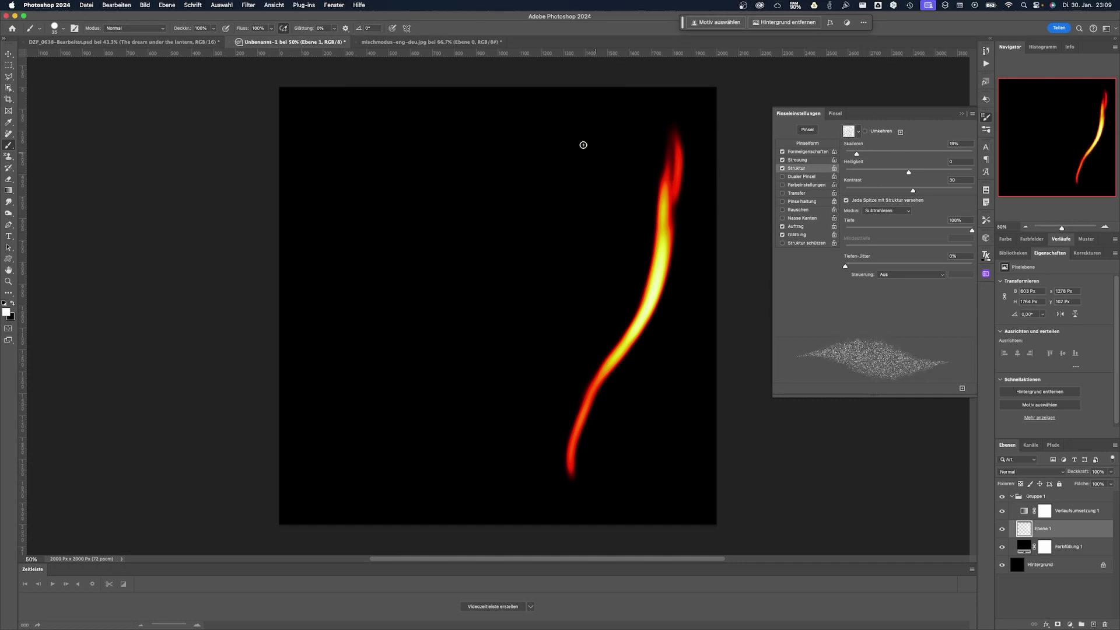
mouse_move(558, 126)
mouse_down()
mouse_move(564, 162)
mouse_move(511, 388)
mouse_up()
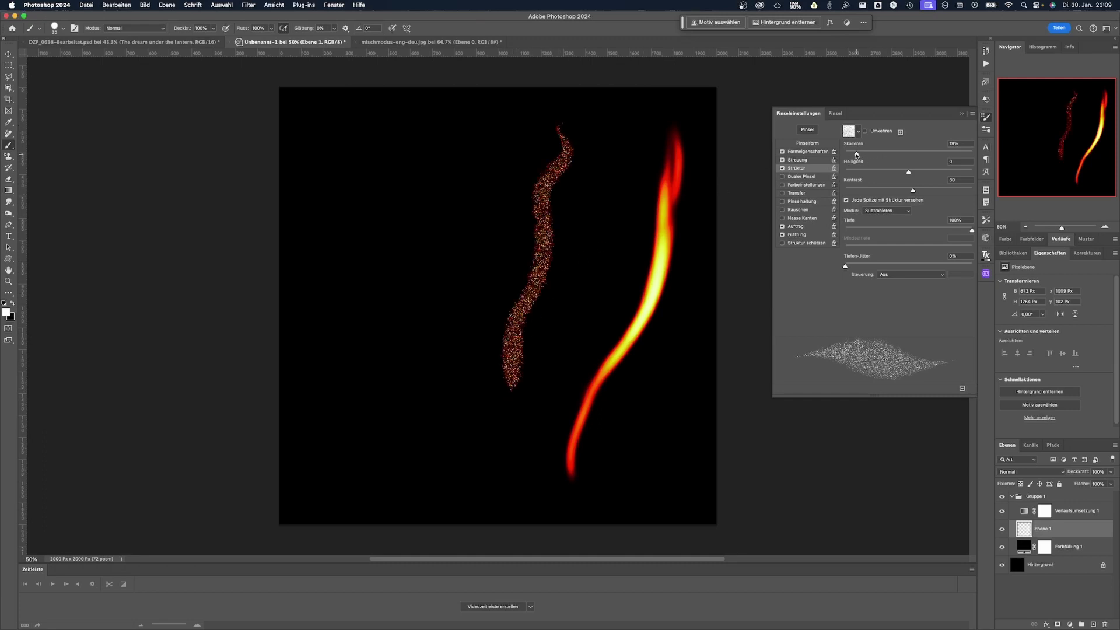
drag(858, 154, 864, 153)
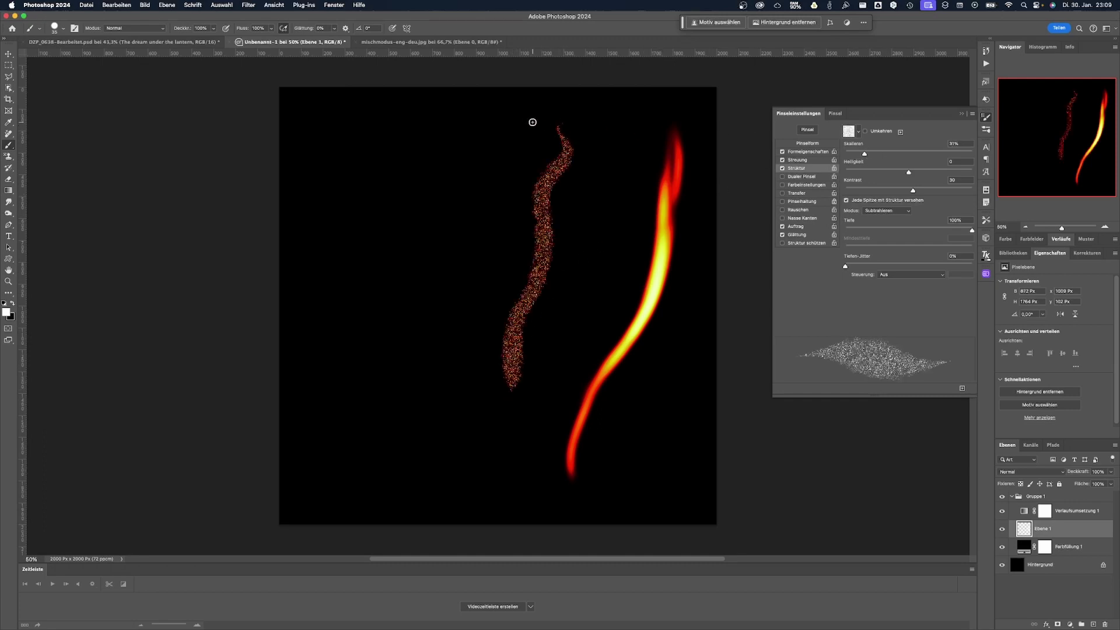
Step: Enable Transfer and paint several wide reddish glitter strokes to the left of the flame
drag(525, 132, 449, 397)
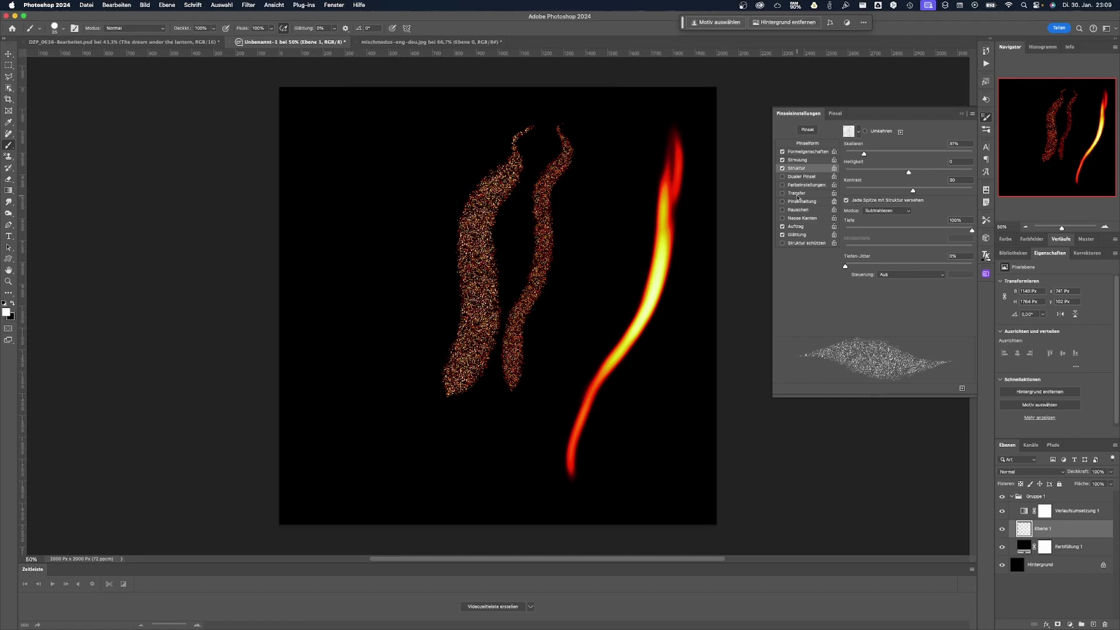
click(797, 194)
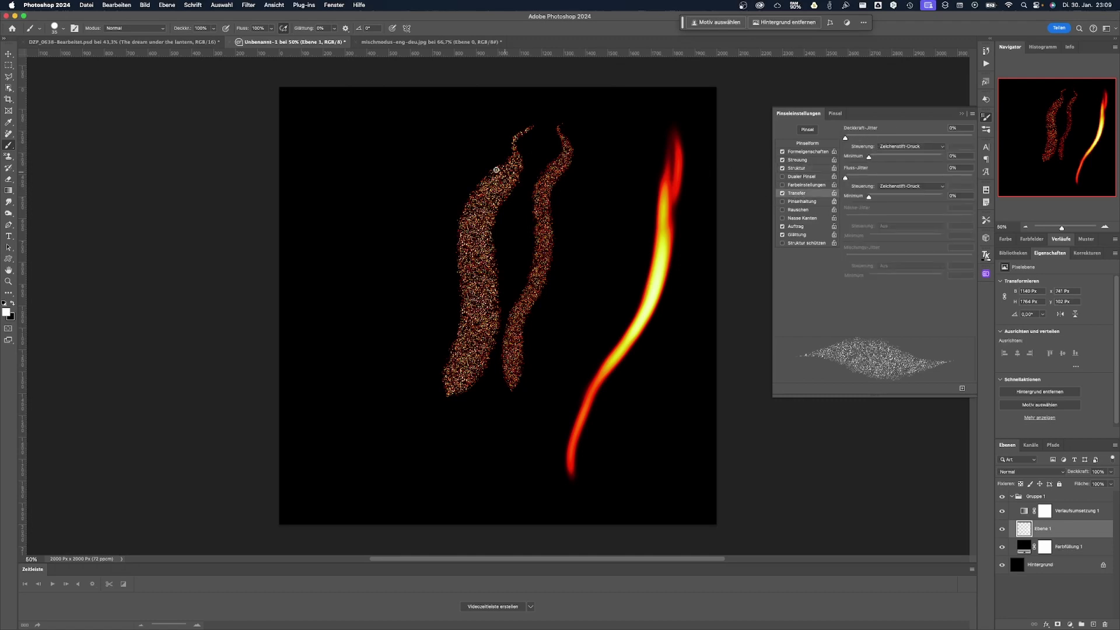
drag(473, 122, 401, 393)
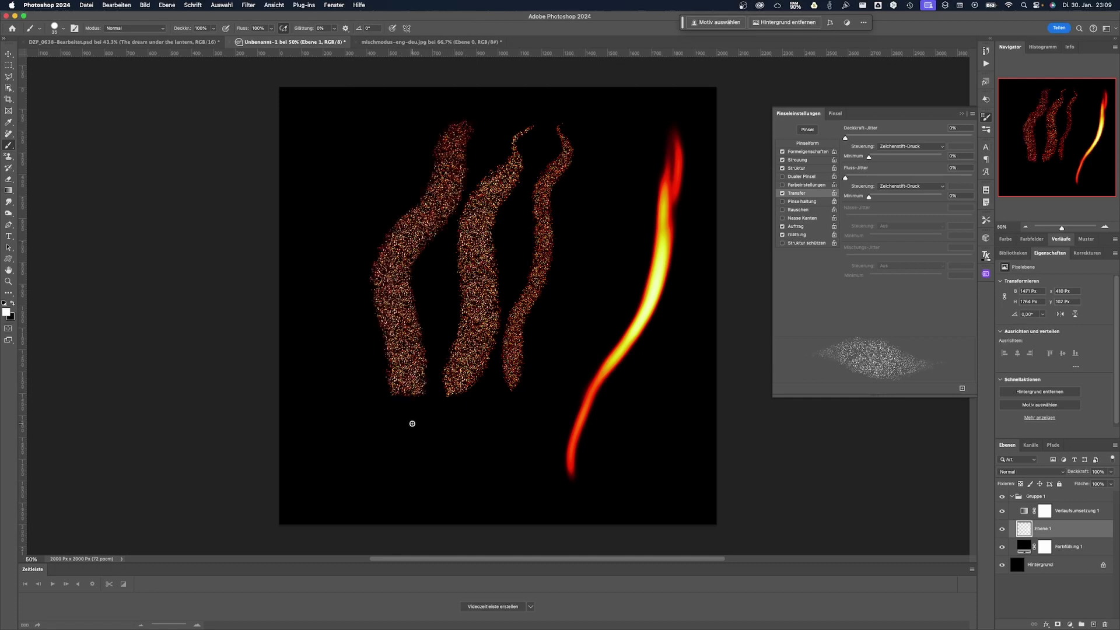
drag(410, 426, 418, 263)
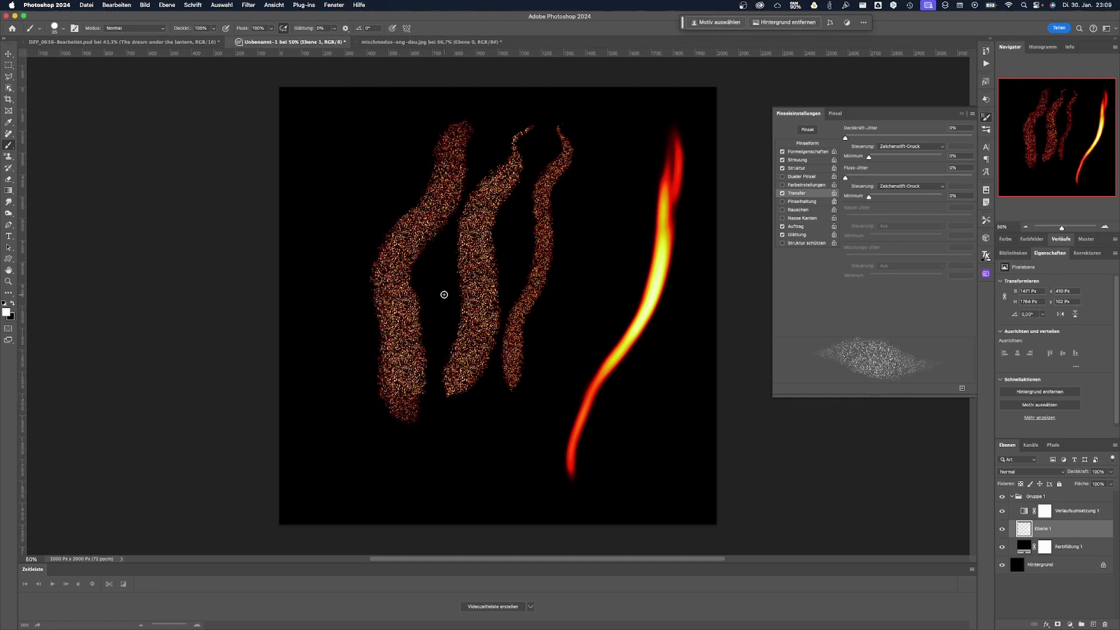
drag(438, 347, 445, 264)
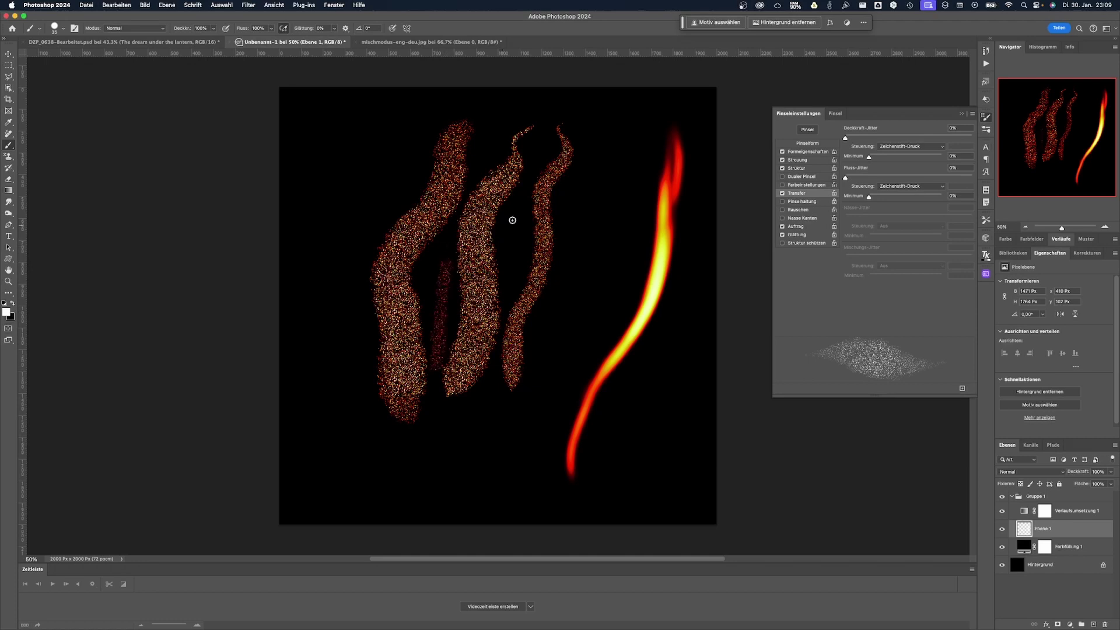
drag(599, 220, 571, 326)
drag(602, 209, 573, 328)
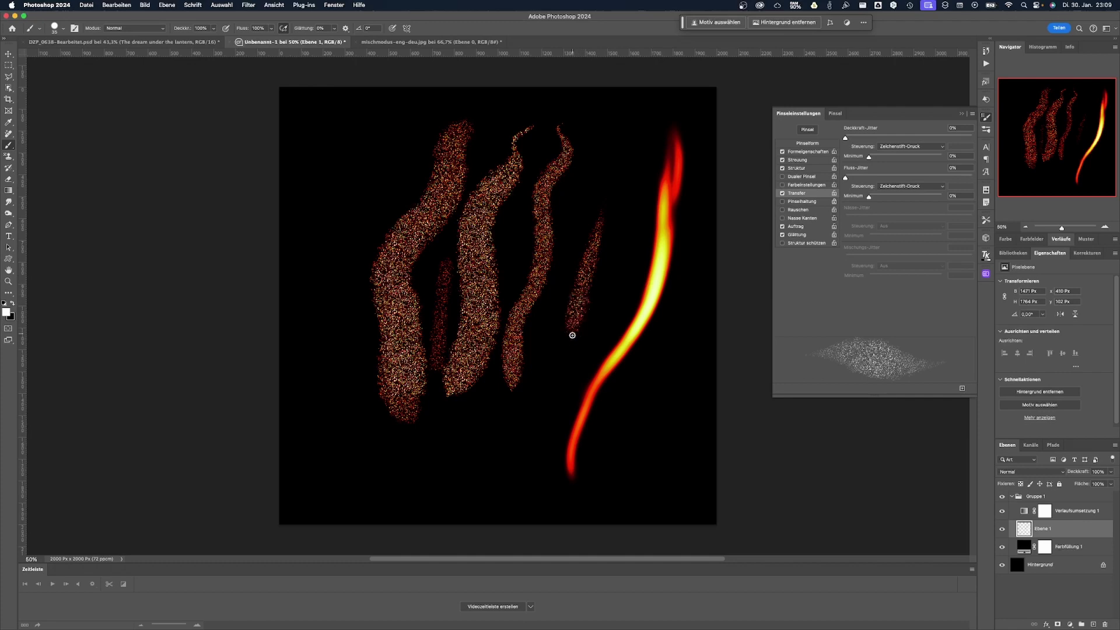
drag(587, 250, 549, 419)
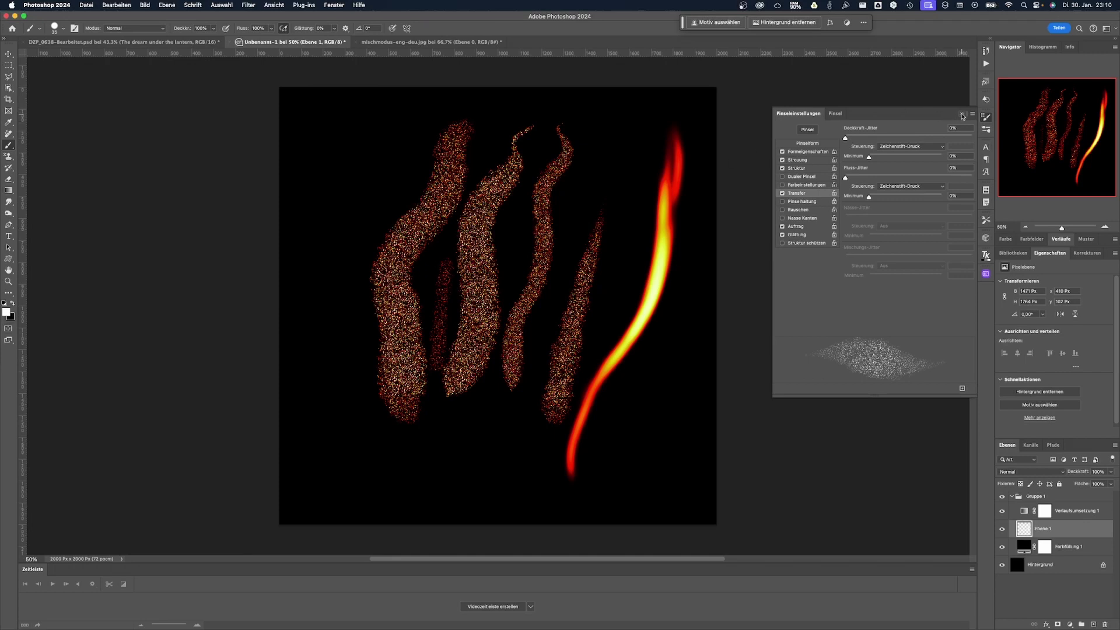
Step: Set a flattened 65 px glitter tip and paint a small stroke at the upper left
click(835, 113)
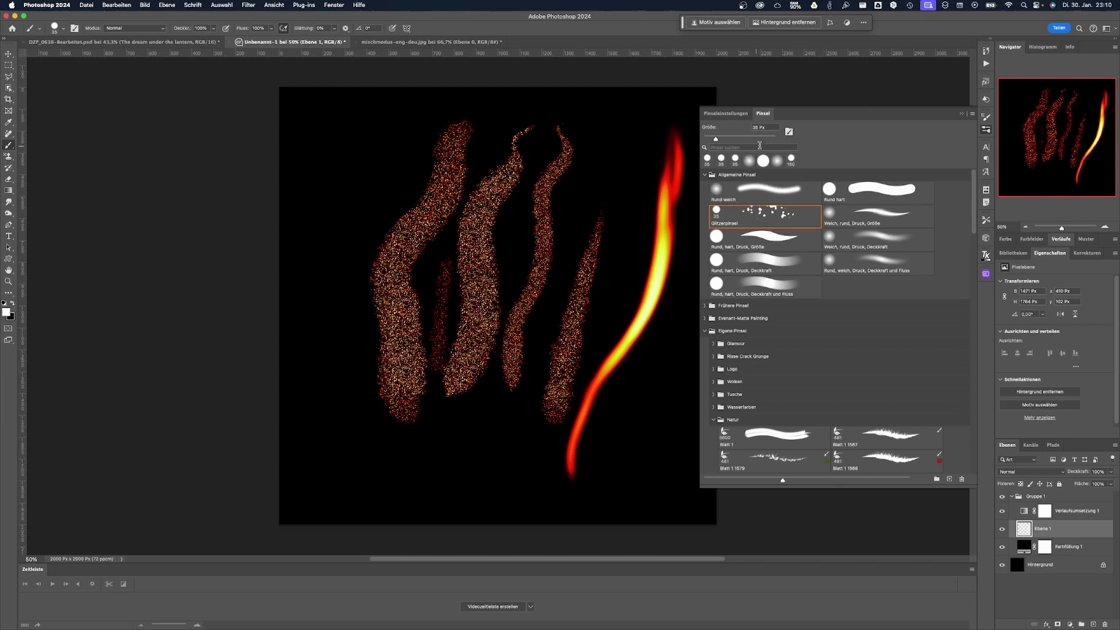
click(742, 114)
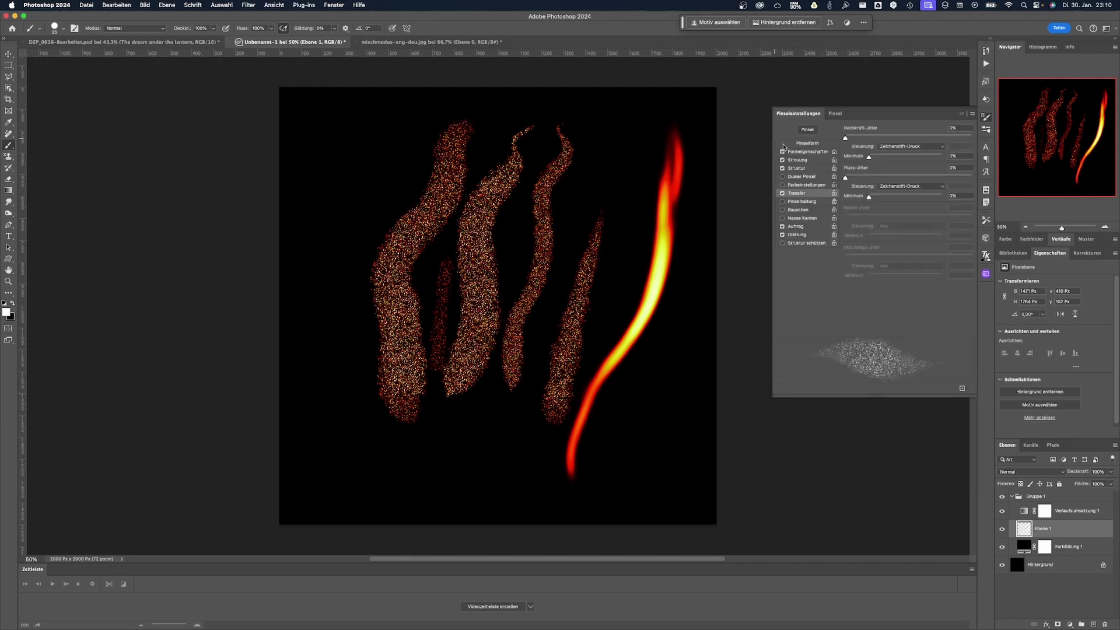
click(62, 28)
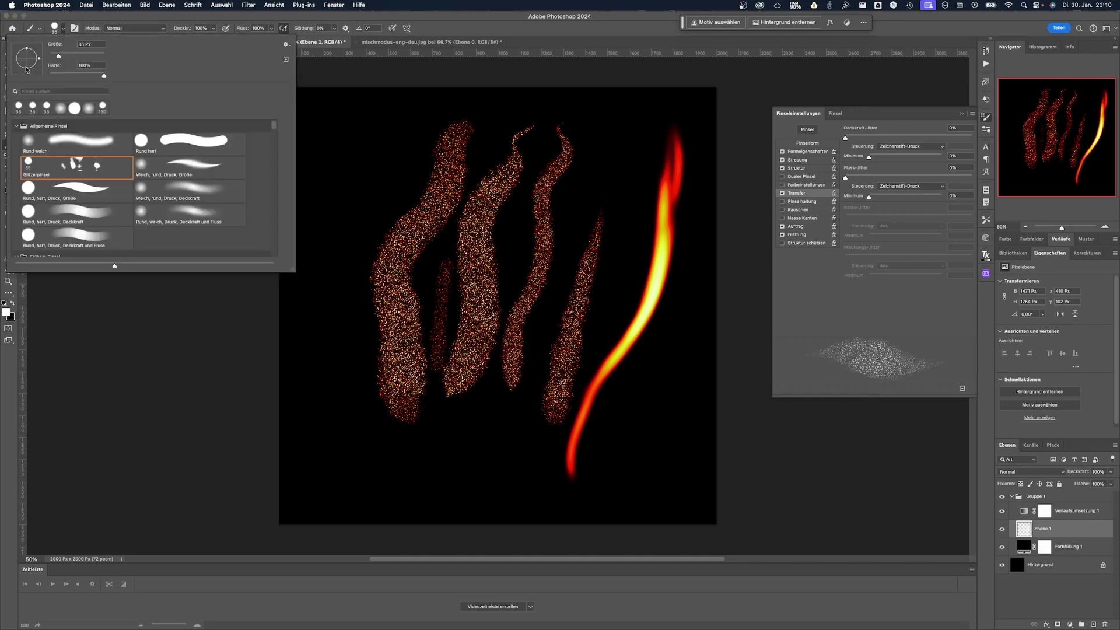
drag(26, 70, 26, 61)
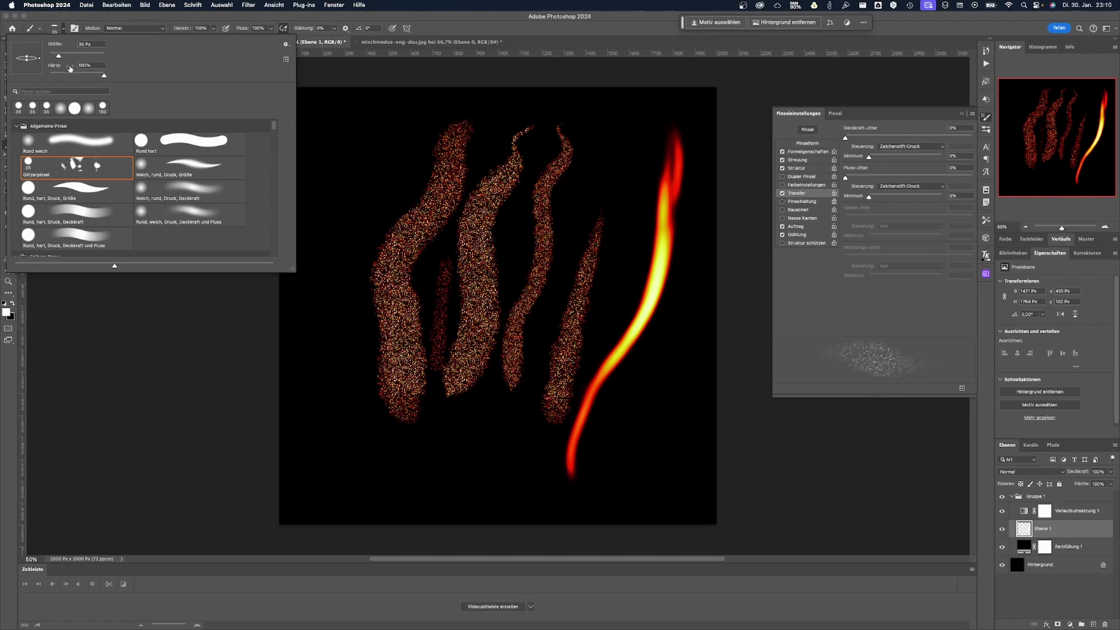
drag(65, 57, 68, 57)
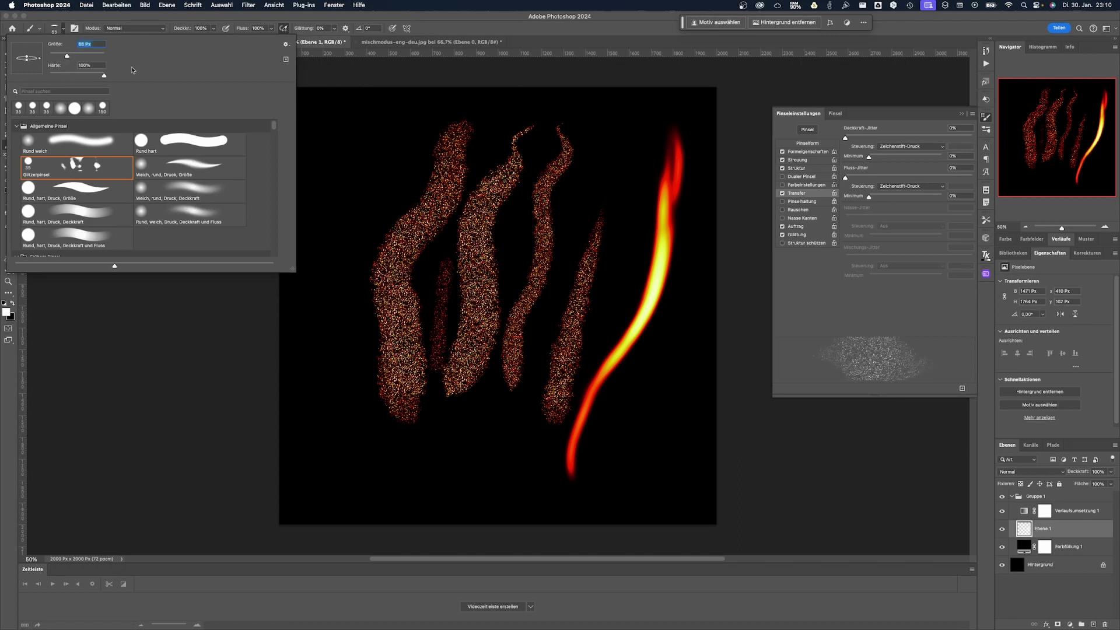
click(392, 106)
drag(385, 108, 343, 261)
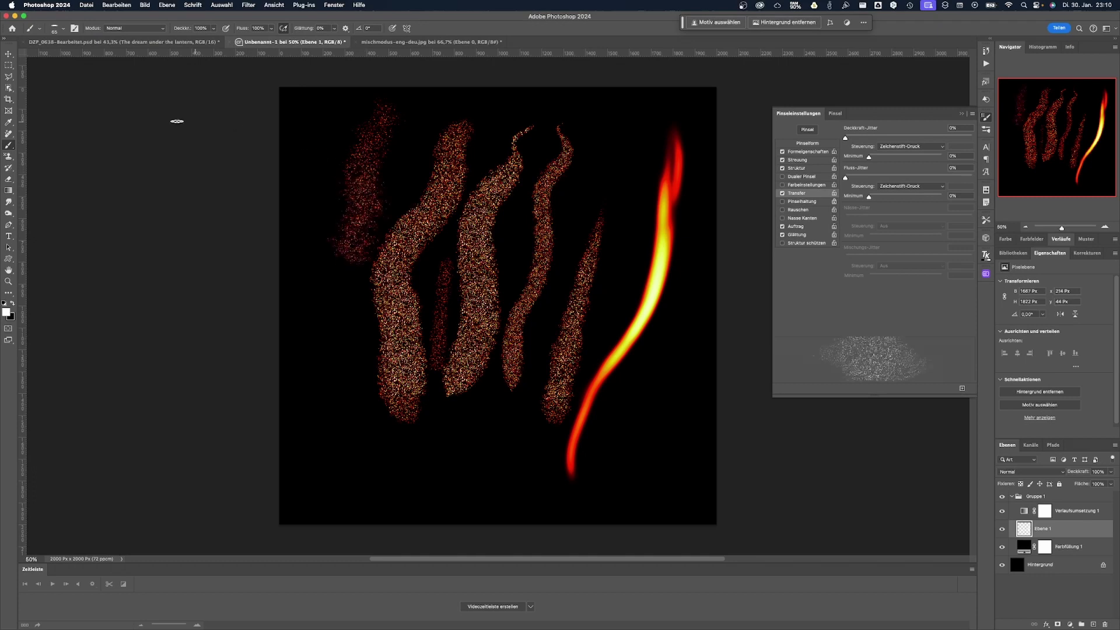
Step: Switch to the 'Rund, hart, Druck, Deckkraft und Fluss' brush preset
click(835, 113)
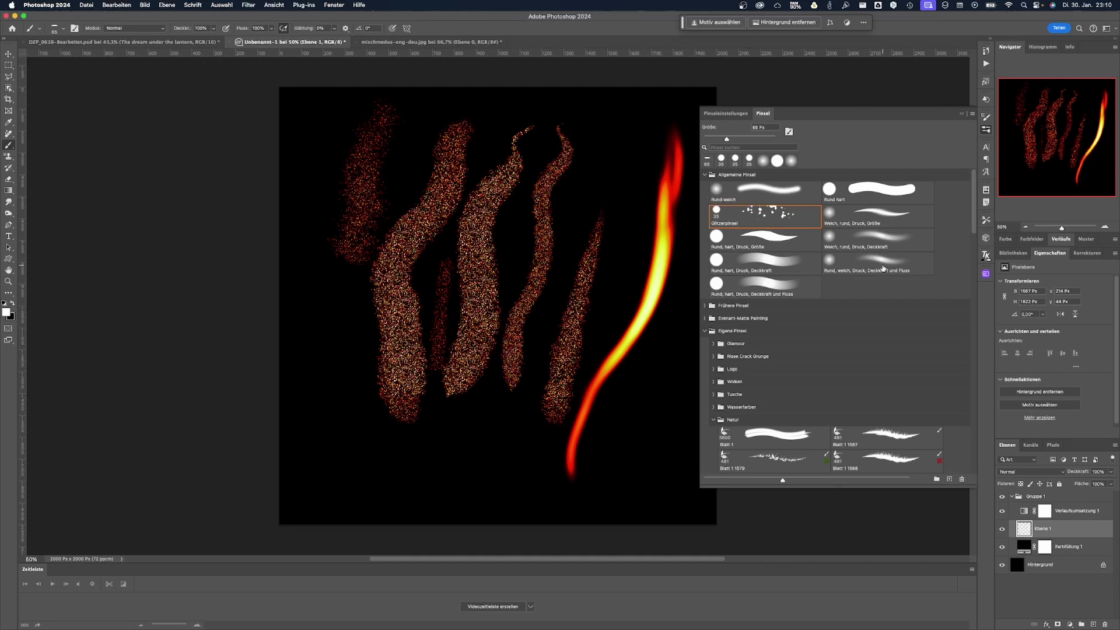
click(790, 288)
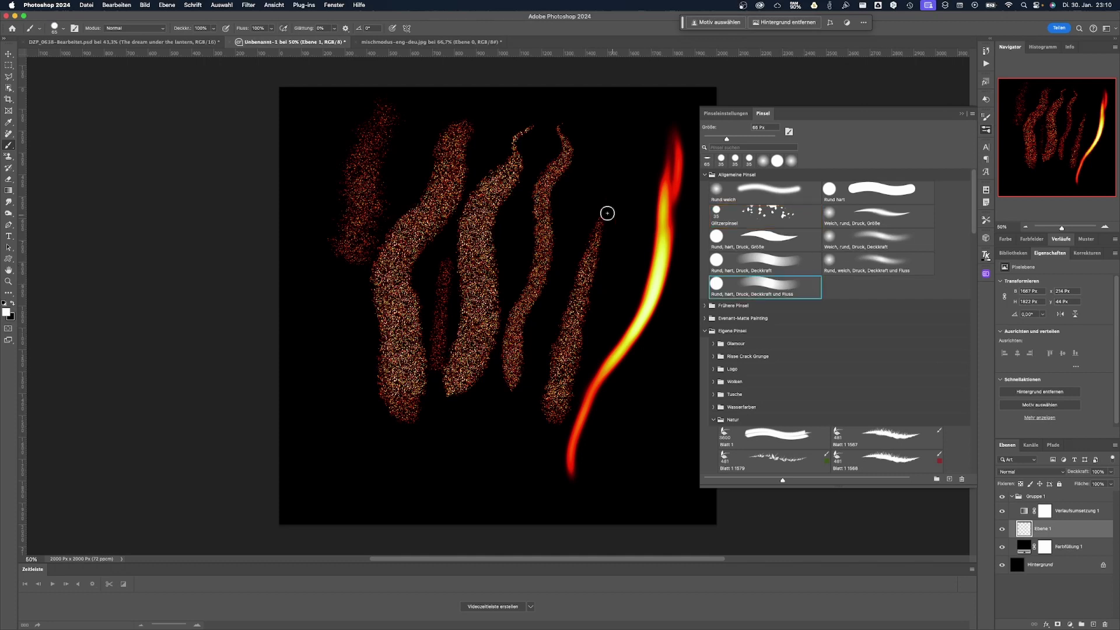
click(64, 29)
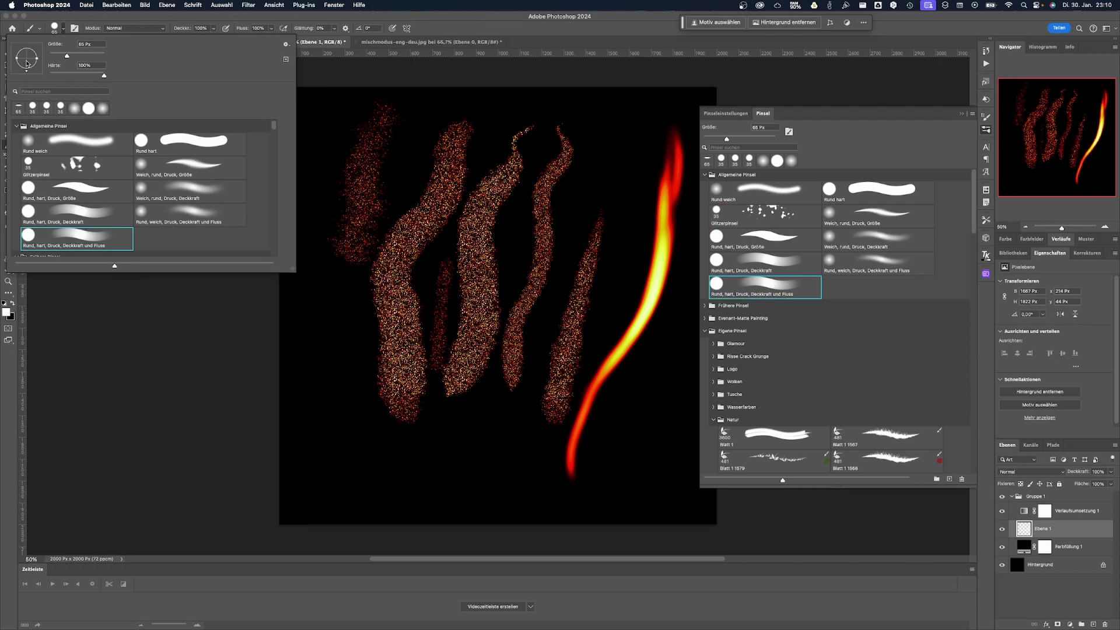
Step: Rotate the brush tip to -91° and paint looping red, orange and yellow ribbons across the canvas
mouse_move(26, 64)
mouse_down()
mouse_move(40, 58)
mouse_move(28, 61)
mouse_up()
drag(634, 128, 561, 258)
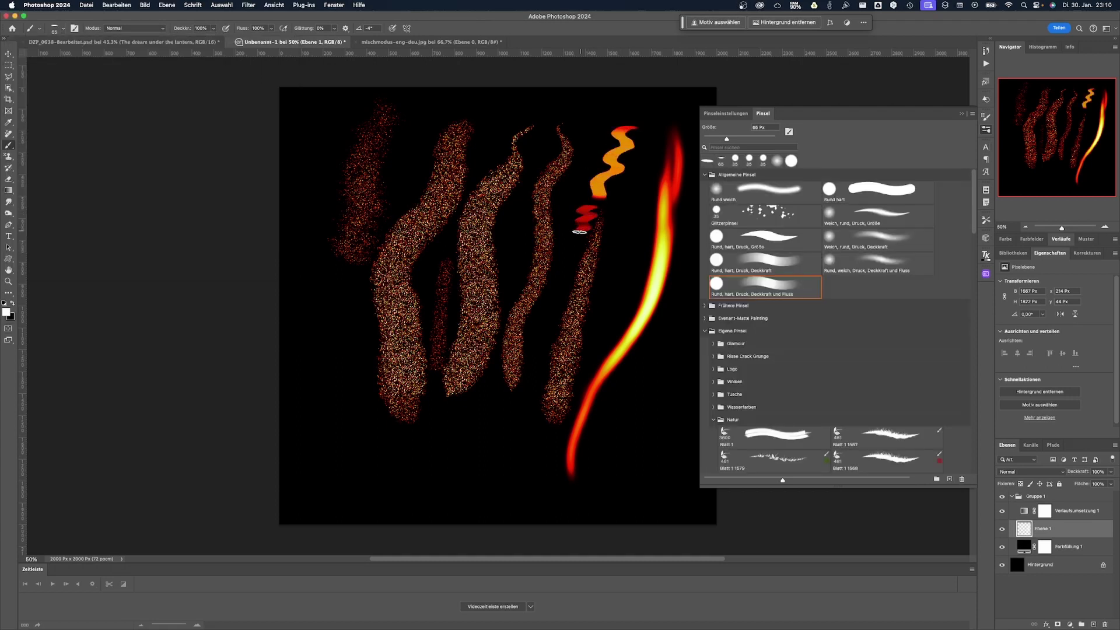
mouse_move(636, 283)
mouse_down()
mouse_move(460, 464)
mouse_move(530, 362)
mouse_up()
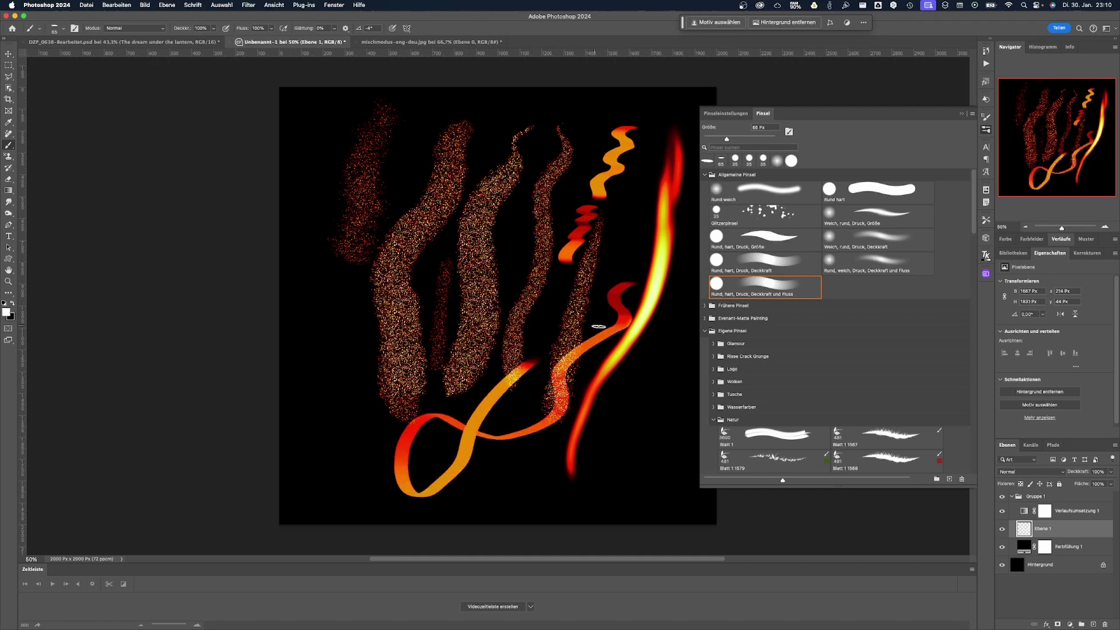
mouse_move(523, 467)
mouse_down()
mouse_move(531, 359)
mouse_move(532, 450)
mouse_move(512, 408)
mouse_move(510, 452)
mouse_move(533, 431)
mouse_up()
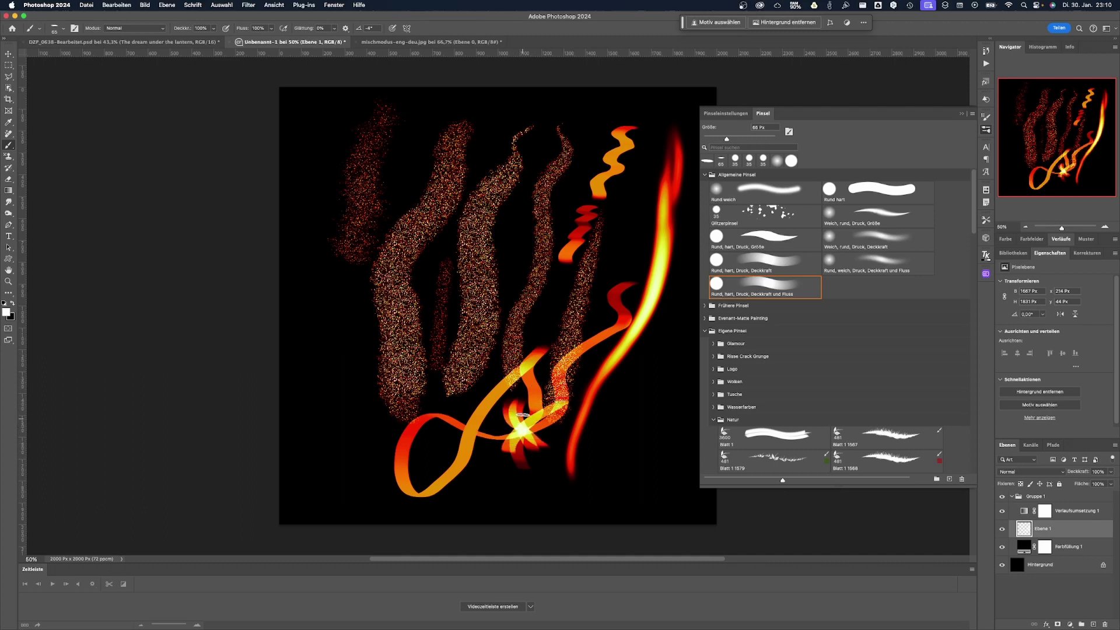
mouse_move(506, 466)
mouse_down()
mouse_move(555, 401)
mouse_move(493, 489)
mouse_up()
mouse_move(545, 405)
mouse_down()
mouse_move(495, 487)
mouse_move(530, 368)
mouse_up()
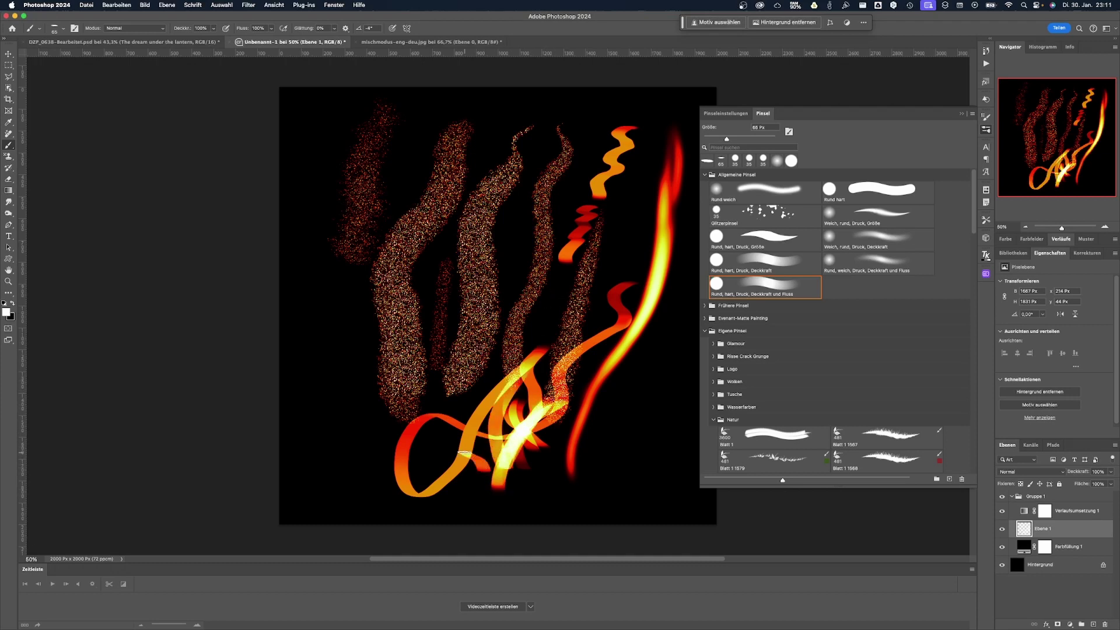
mouse_move(465, 453)
mouse_down()
mouse_move(485, 289)
mouse_move(548, 168)
mouse_up()
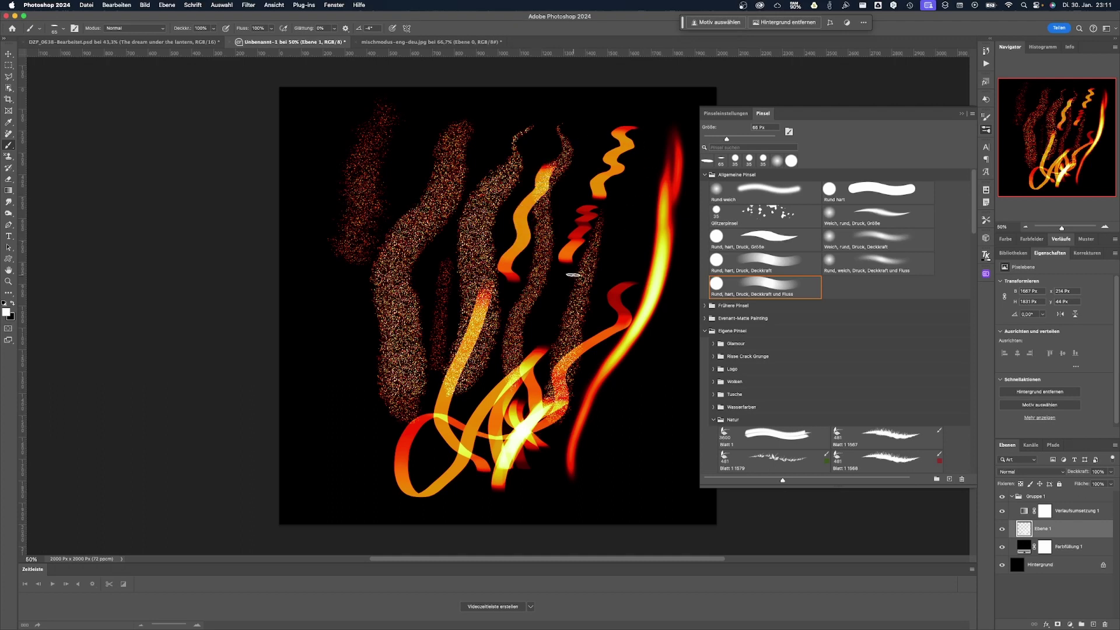
Step: Paint a soft red stroke on the left and a hard red-orange stroke near the top
click(902, 263)
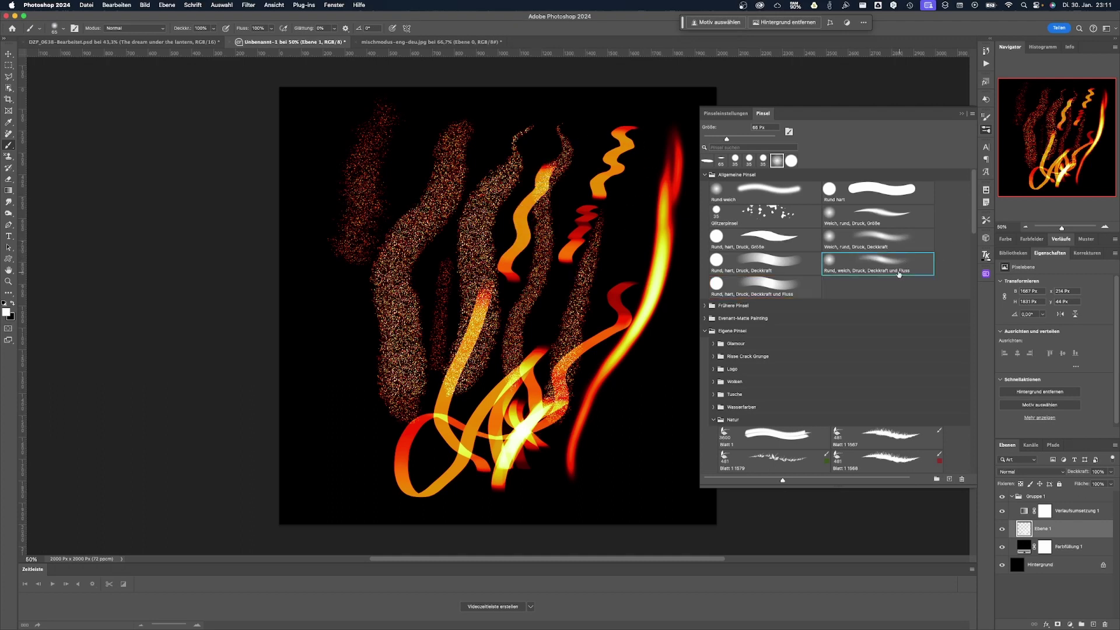
drag(410, 152, 353, 377)
click(712, 261)
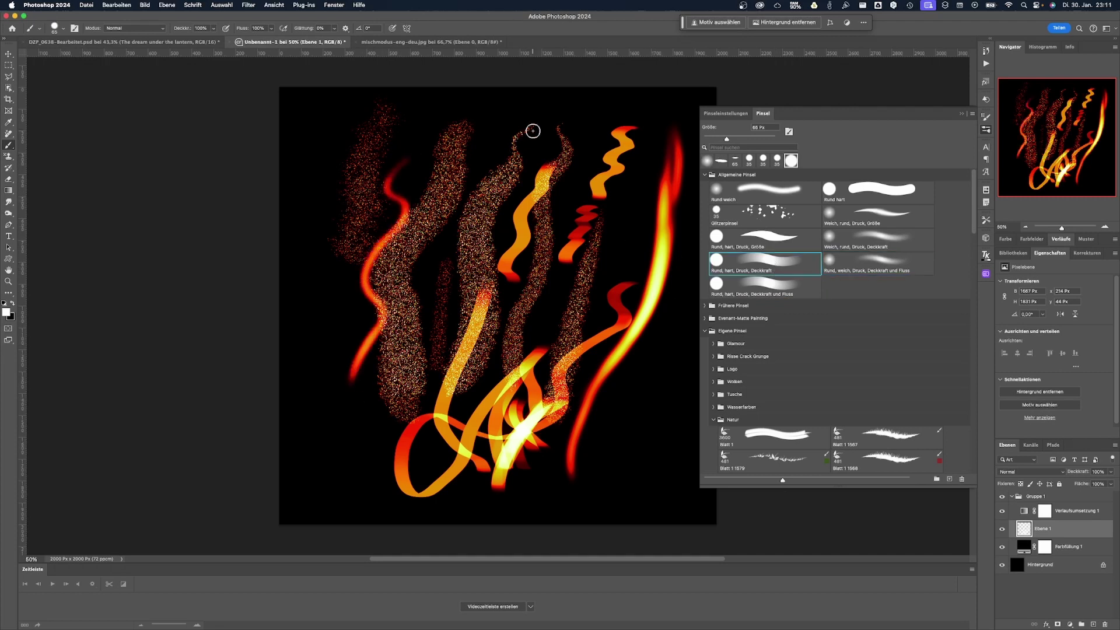
drag(535, 129, 496, 277)
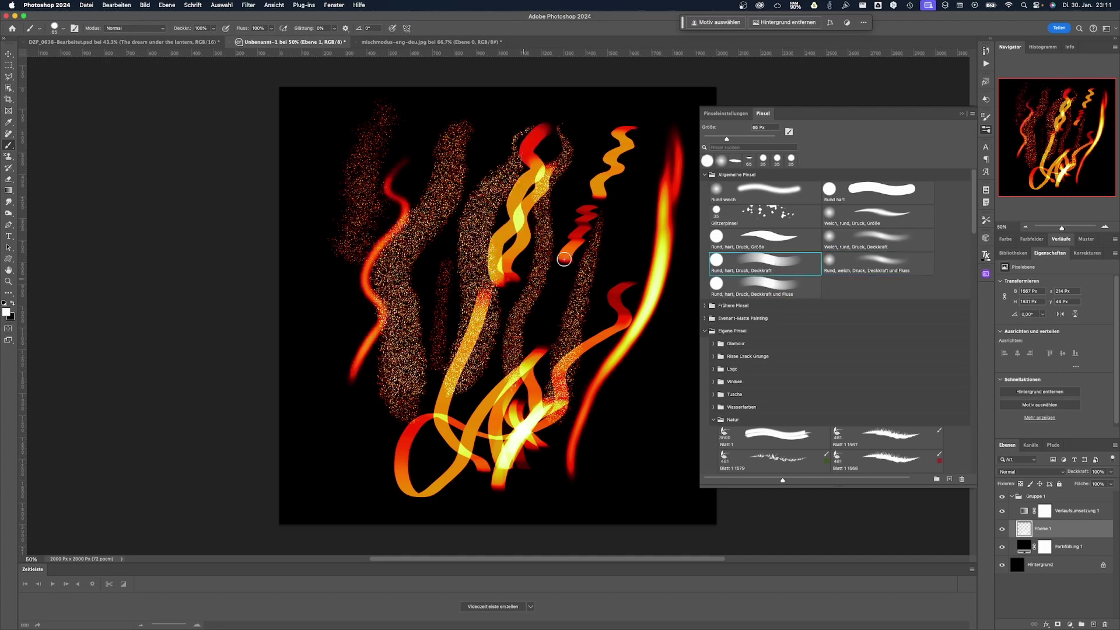
Step: Add thin cream strokes with 'Weich, rund, Druck, Größe', then a white 35 px glitter stroke
click(857, 217)
mouse_move(654, 150)
mouse_down()
mouse_move(650, 189)
mouse_move(586, 289)
mouse_up()
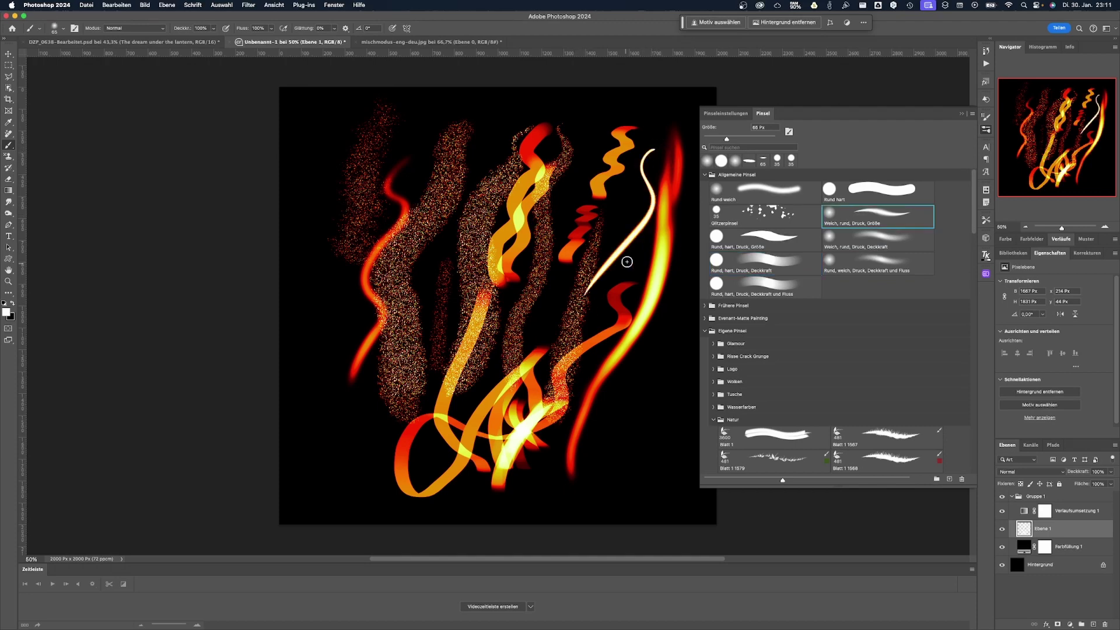
mouse_move(645, 229)
mouse_down()
mouse_move(637, 333)
mouse_move(583, 447)
mouse_up()
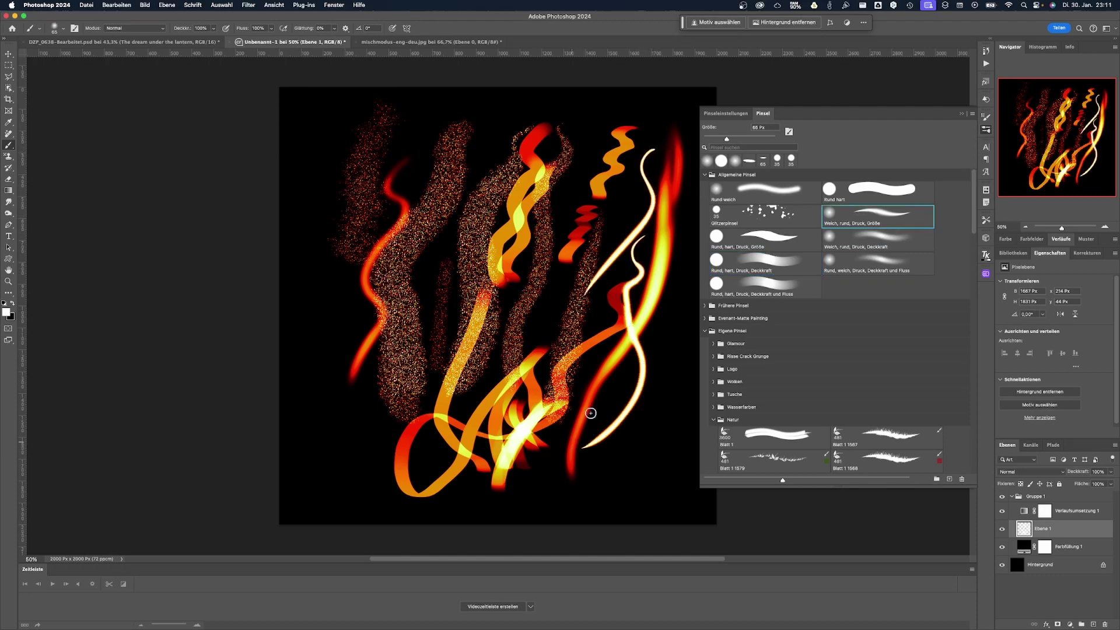
click(776, 214)
mouse_move(460, 195)
mouse_down()
mouse_move(425, 374)
mouse_move(458, 412)
mouse_up()
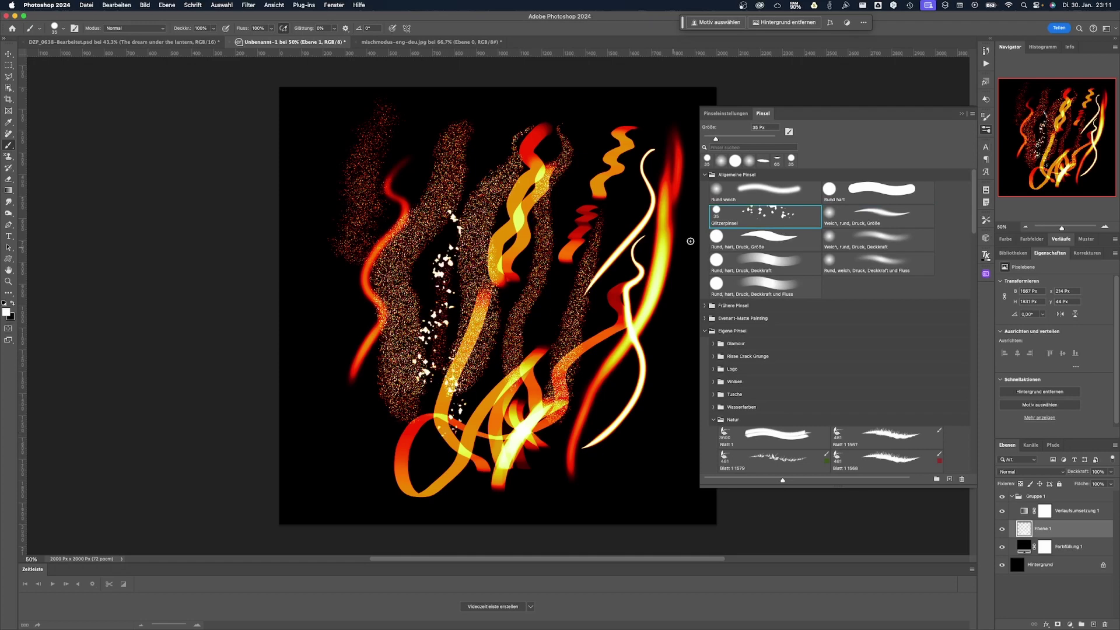
Step: Enable Transfer on the glitter brush and set its texture scale to about 47%
click(725, 113)
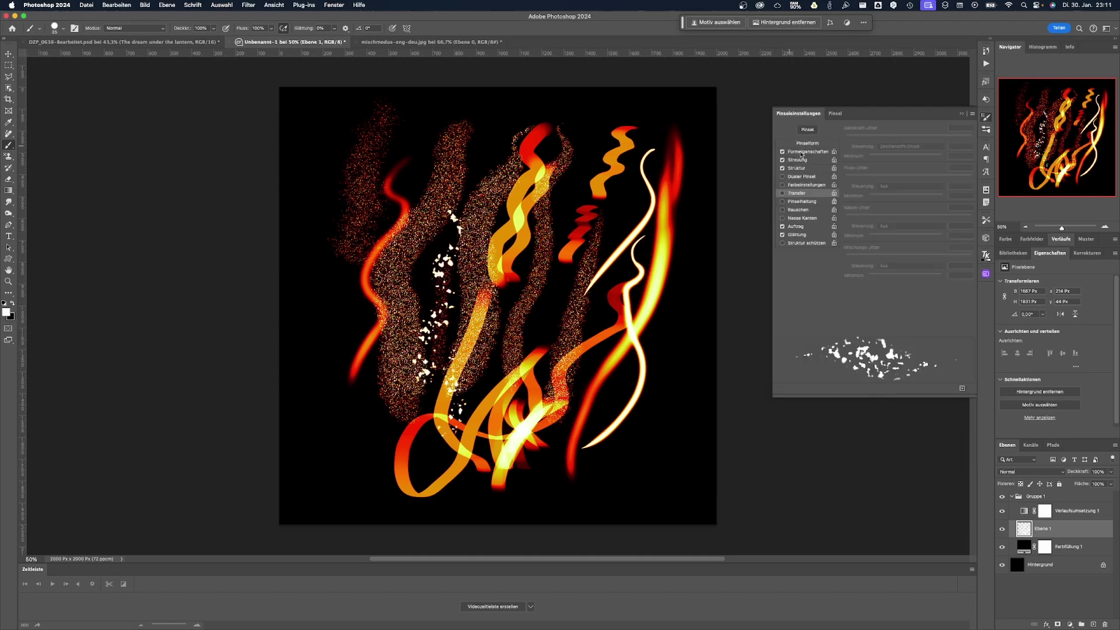
click(782, 193)
drag(666, 114, 646, 151)
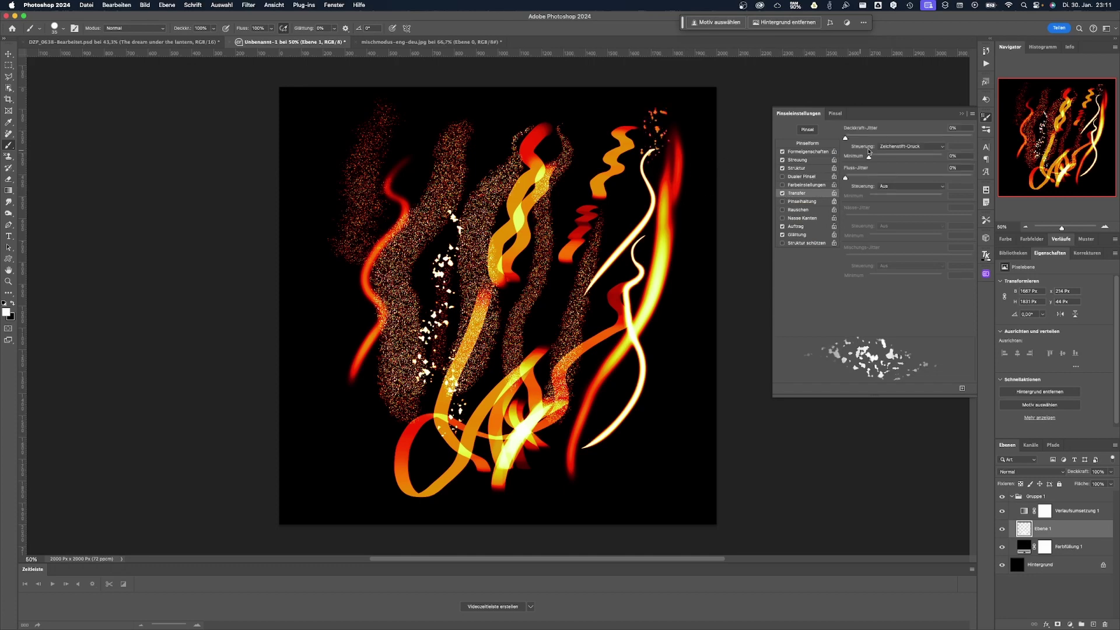
click(807, 168)
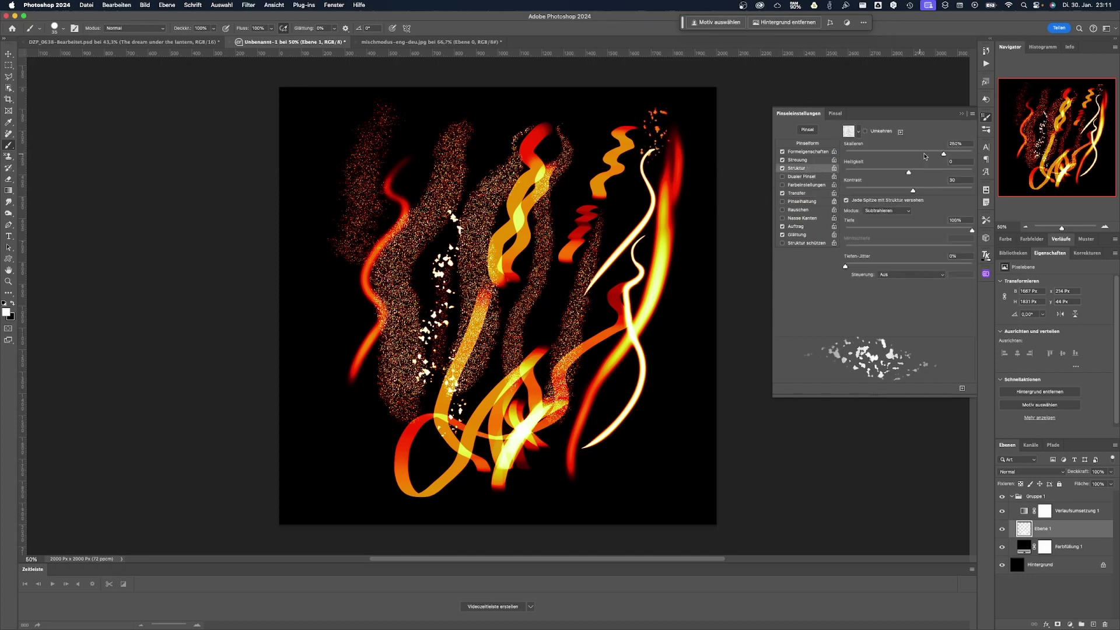
click(865, 153)
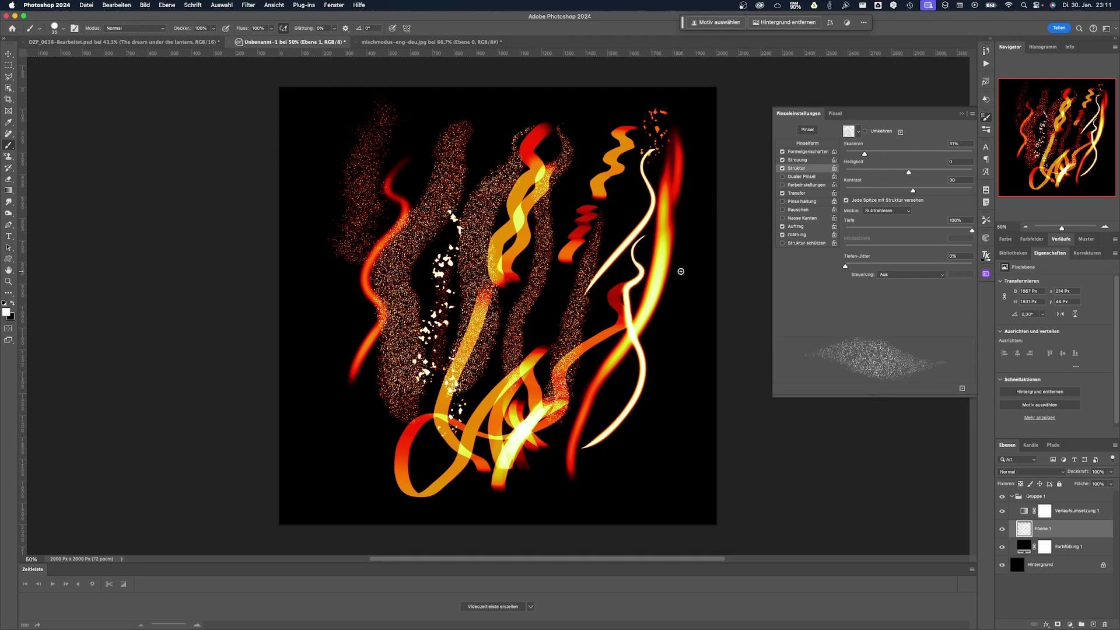
Step: Paint glitter streaks along the canvas's left and right sides, then collapse the settings panel
mouse_move(677, 280)
mouse_down()
mouse_move(664, 393)
mouse_move(686, 318)
mouse_up()
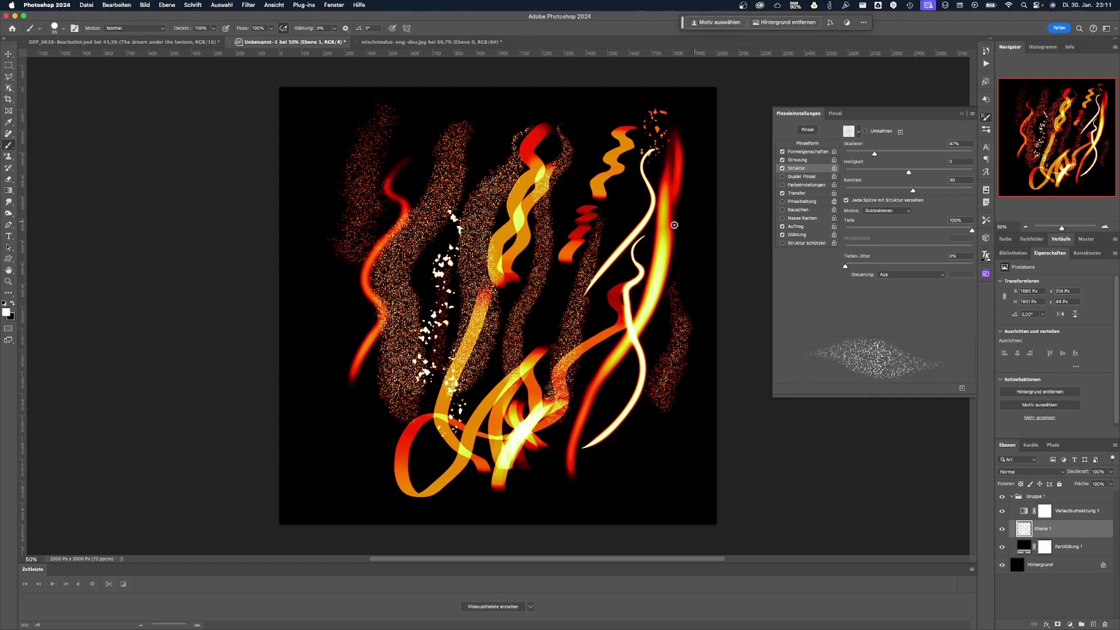
drag(314, 185, 336, 398)
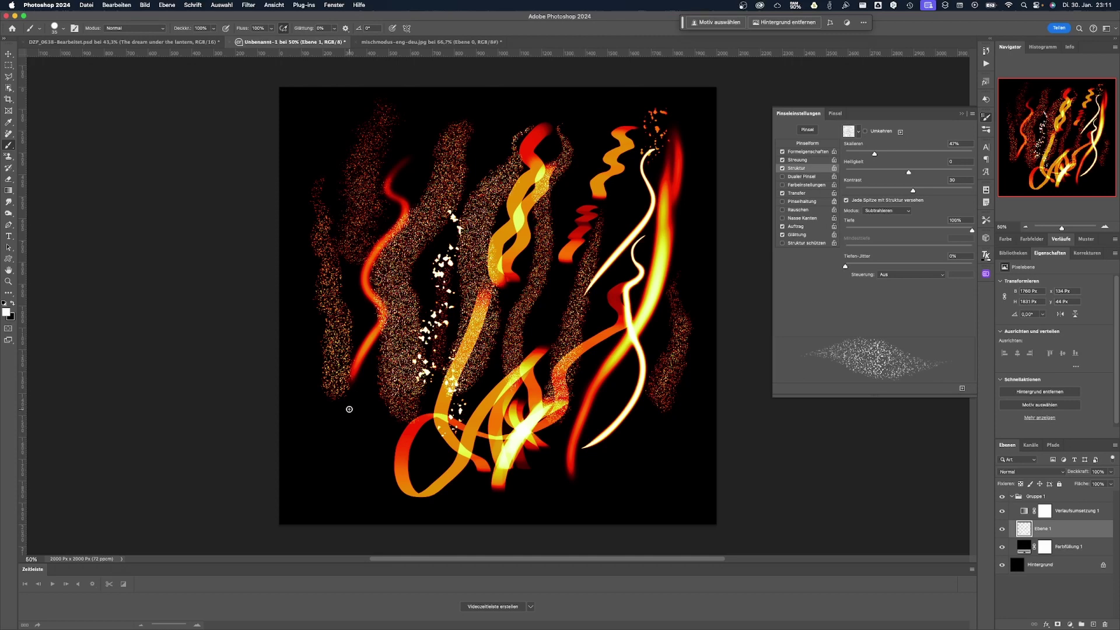
drag(694, 129, 687, 303)
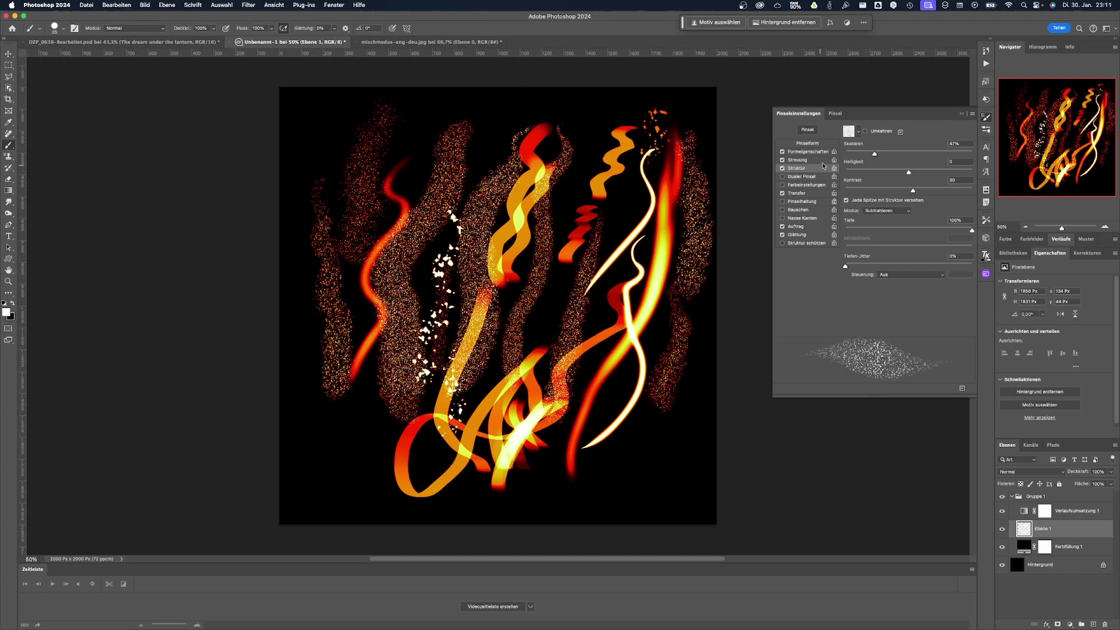
click(961, 114)
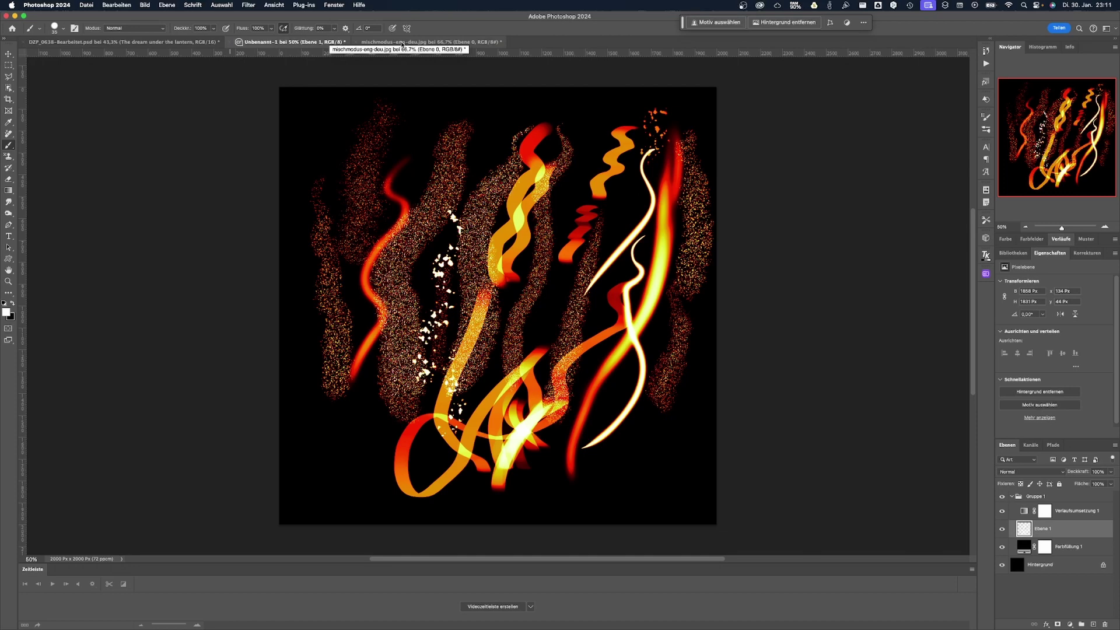
Step: Switch to the mischmodus-eng-deu.jpg chart and open the layer's blend-mode dropdown
click(401, 43)
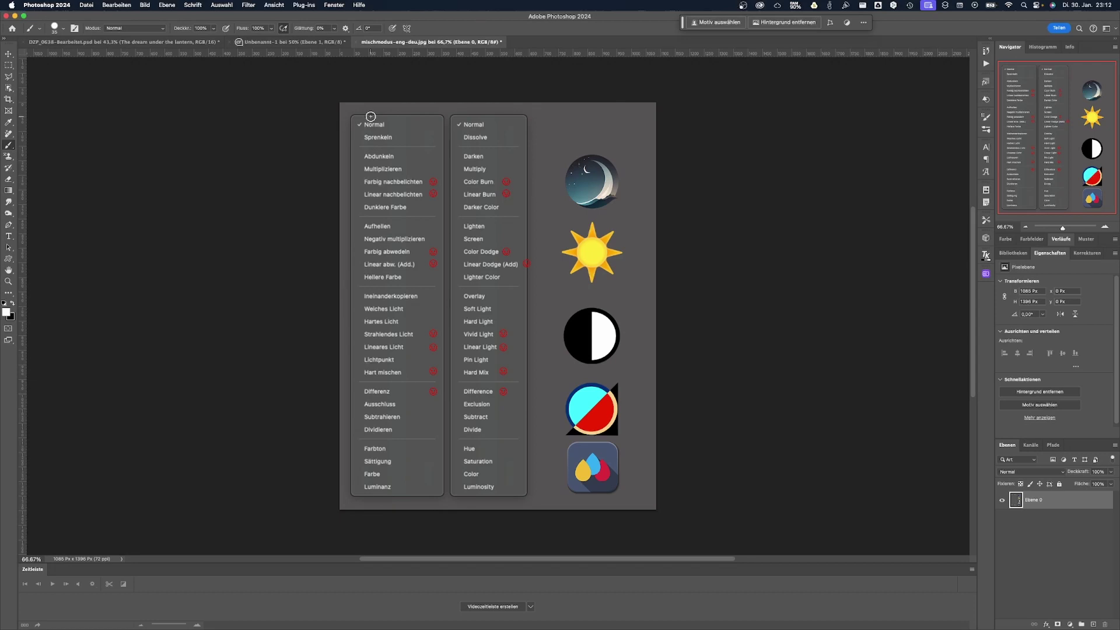
click(1038, 472)
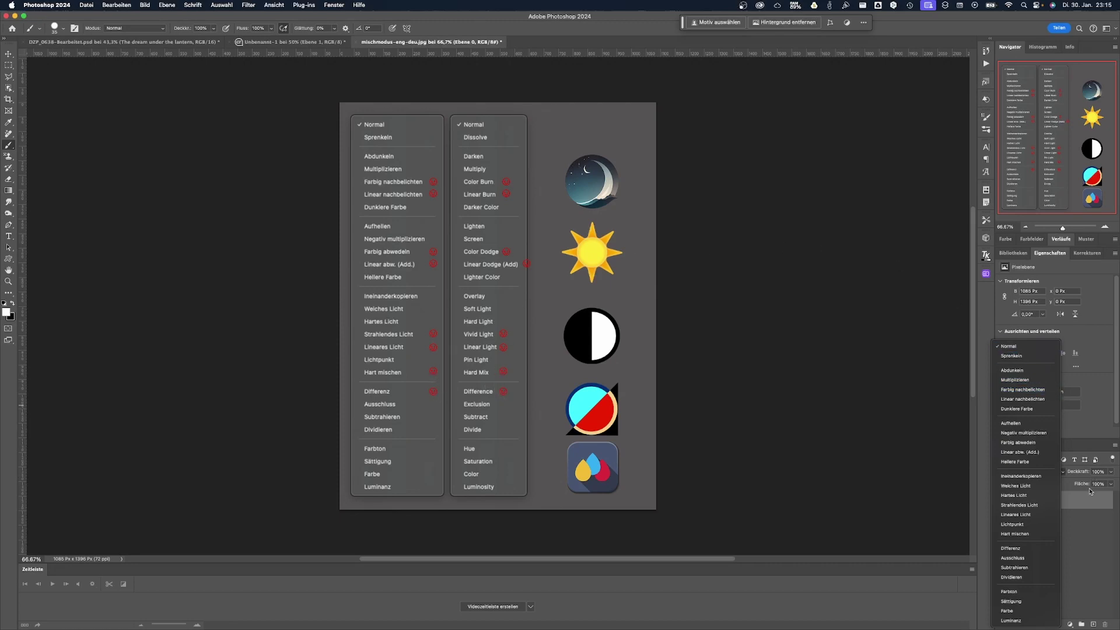
Step: Close the blend-mode list and briefly preview a lower fill, keeping Normal at 100%
click(1087, 489)
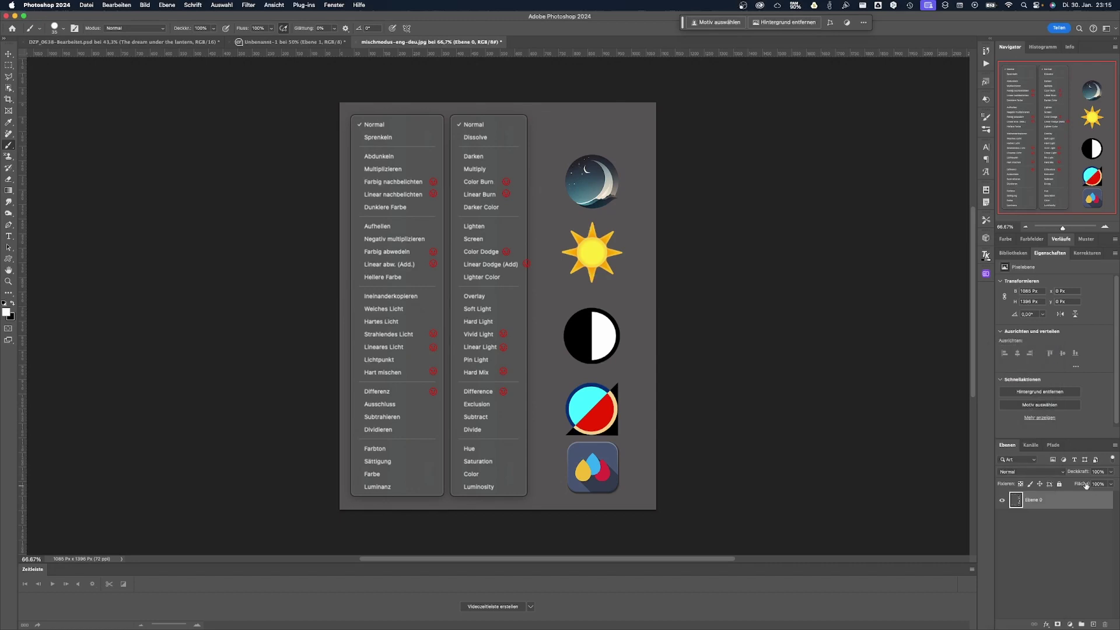
drag(1085, 485, 1099, 482)
drag(1086, 486, 1095, 458)
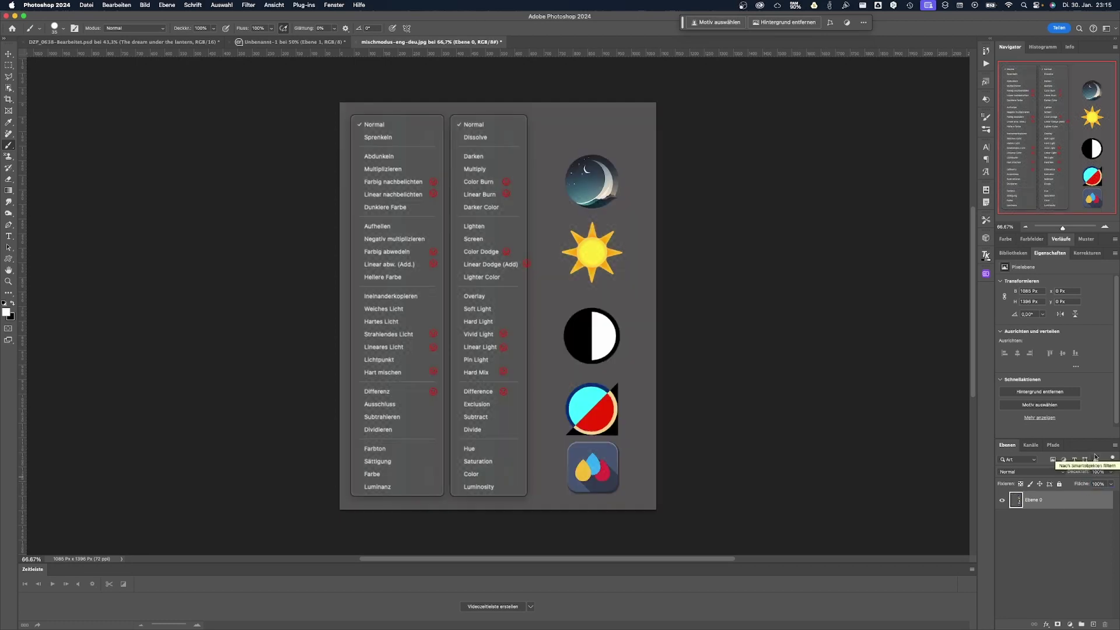